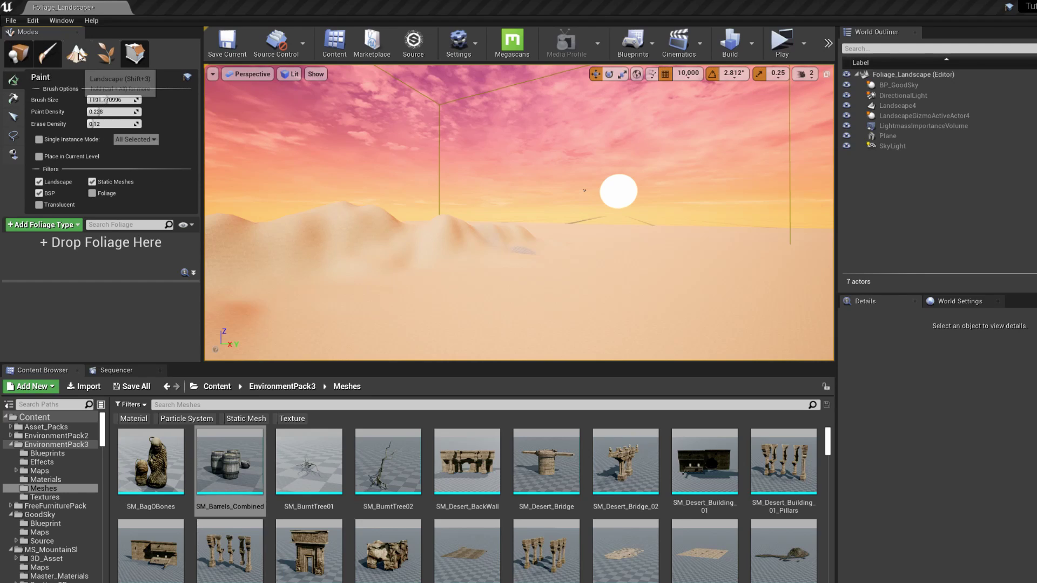
Create a static mesh foliage type and save it in the Content folder as NewInstancedStaticMeshFoliage1
{"action": "mouse_move", "coordinate": [532, 261]}
{"action": "right_mouse_down"}
{"action": "mouse_move", "coordinate": [481, 263]}
{"action": "mouse_move", "coordinate": [517, 272]}
{"action": "right_mouse_up"}
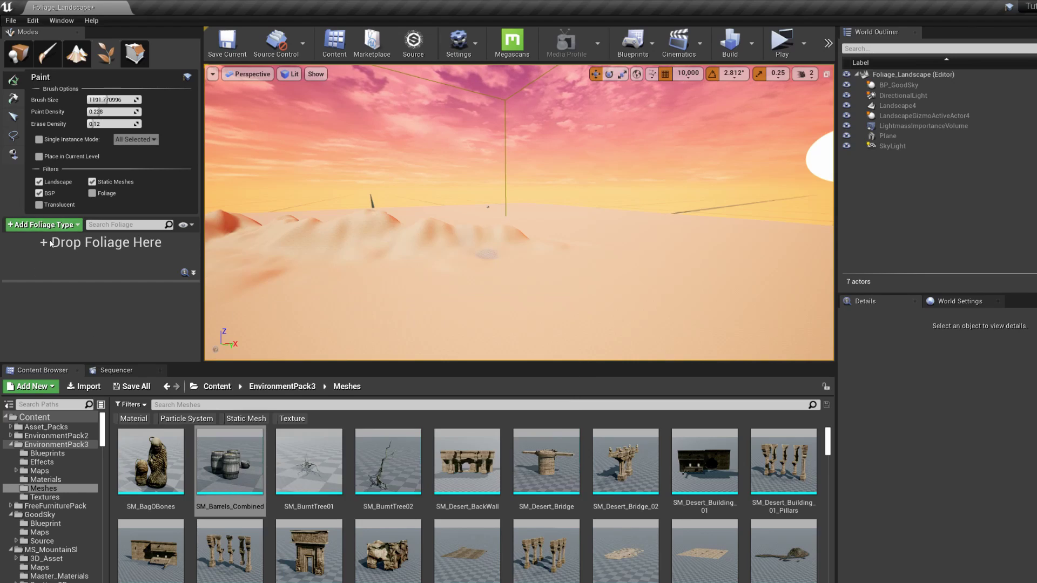
{"action": "left_click", "coordinate": [45, 225]}
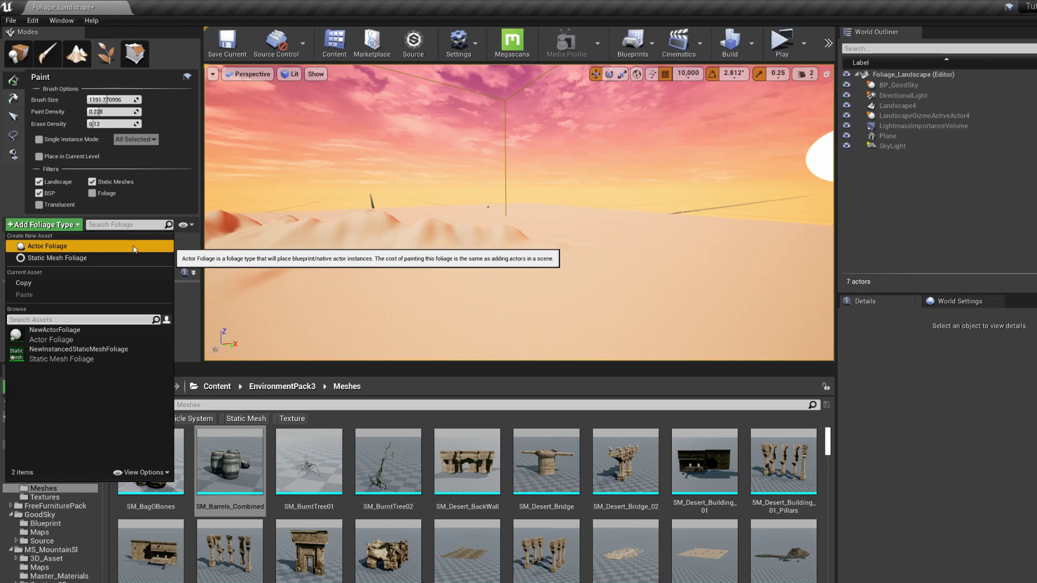
{"action": "left_click", "coordinate": [187, 257]}
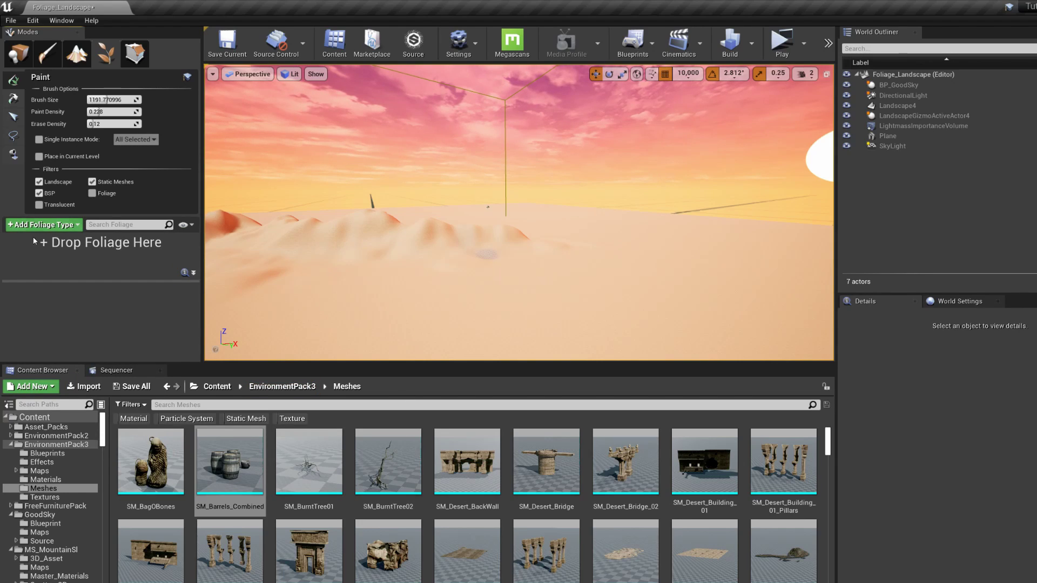
{"action": "left_click", "coordinate": [41, 225]}
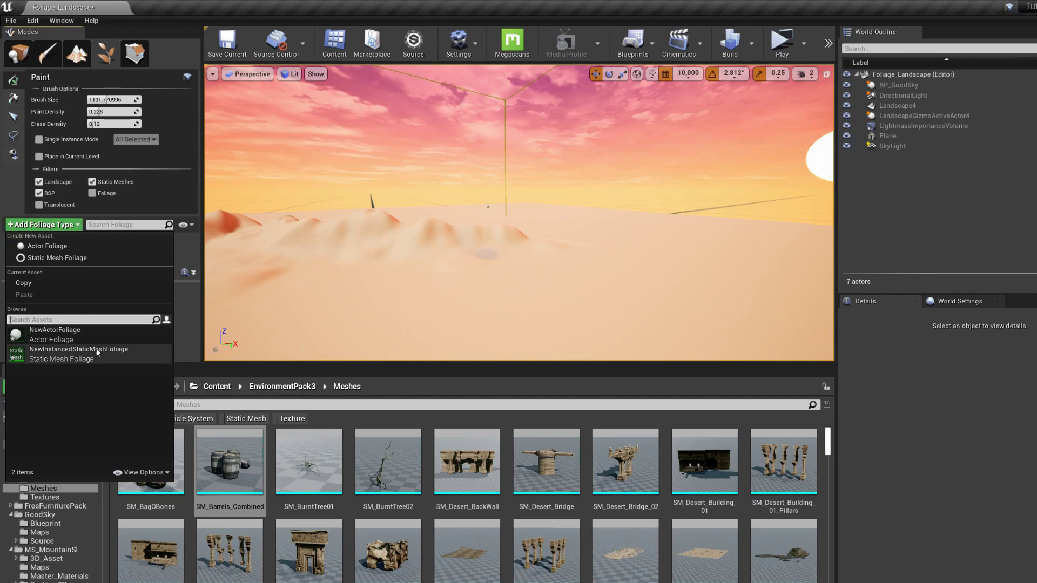
{"action": "left_click", "coordinate": [41, 259]}
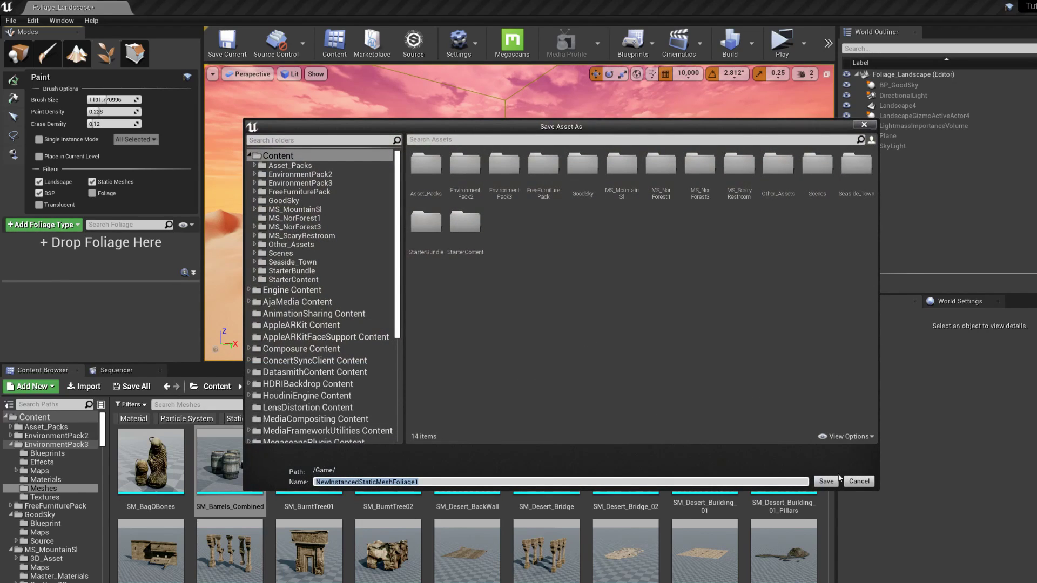
{"action": "left_click", "coordinate": [826, 480]}
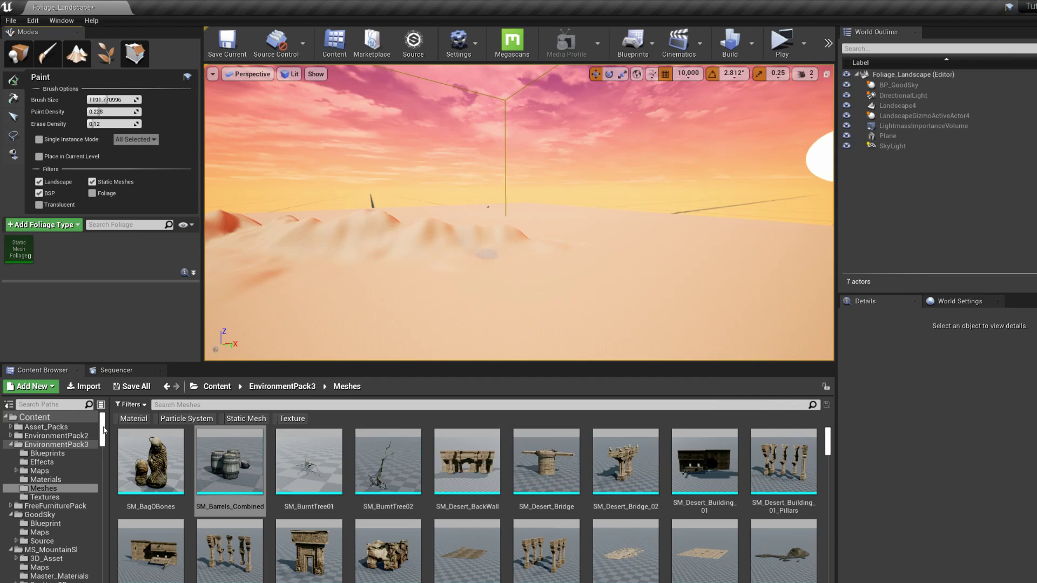
Assign SM_Barrels_Combined as the mesh of NewInstancedStaticMeshFoliage1 and activate that foliage type for painting
{"action": "left_click", "coordinate": [13, 258]}
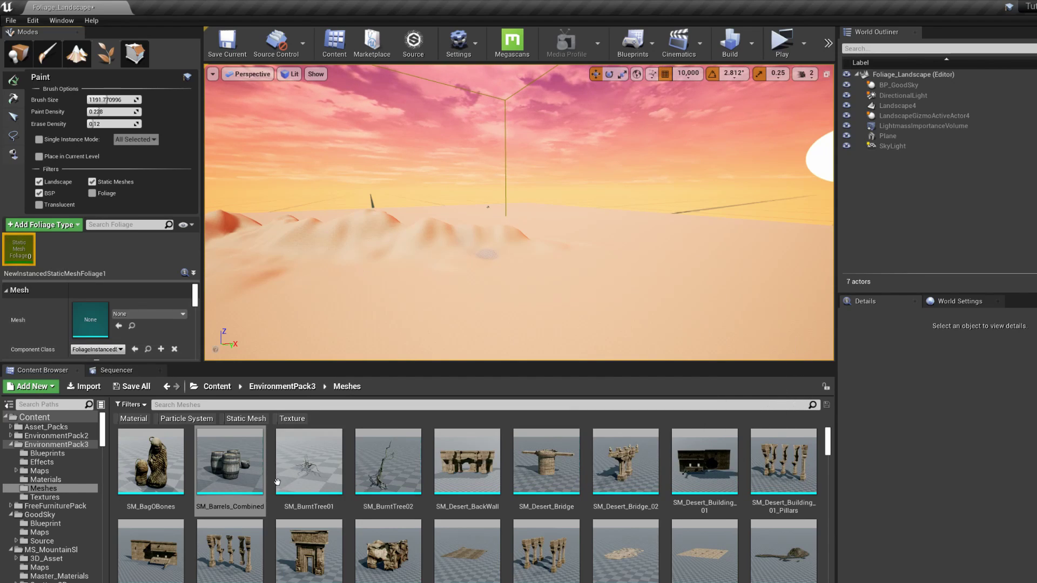
{"action": "left_click_drag", "start_coordinate": [225, 479], "coordinate": [97, 327]}
{"action": "mouse_move", "coordinate": [12, 244]}
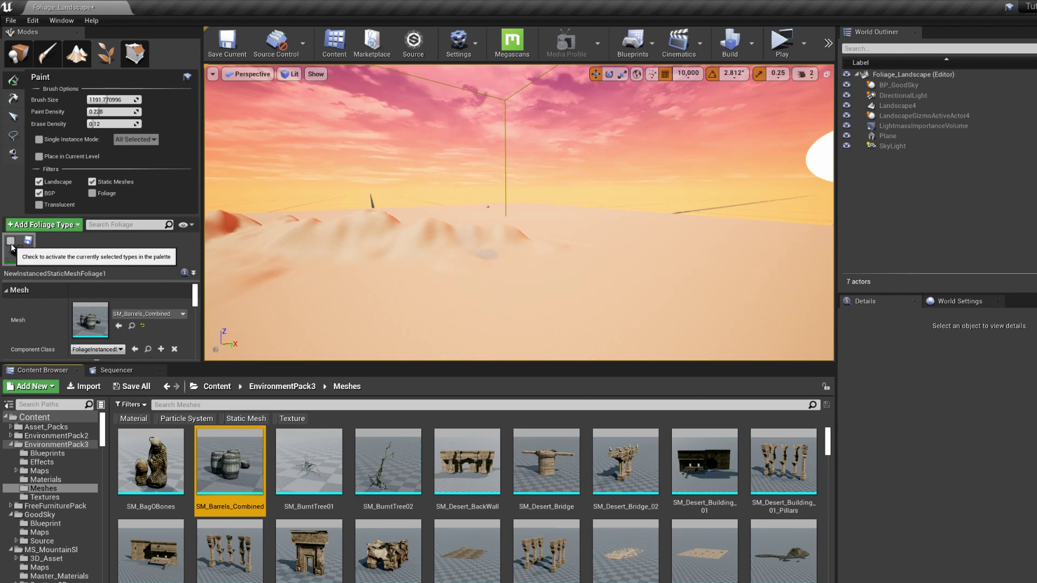
{"action": "left_click", "coordinate": [11, 243]}
Paint a dense patch of barrels on the sand, plus a small cluster near the dune with a reduced brush size
{"action": "mouse_move", "coordinate": [452, 277]}
{"action": "left_mouse_down"}
{"action": "mouse_move", "coordinate": [578, 306]}
{"action": "mouse_move", "coordinate": [531, 315]}
{"action": "left_mouse_up"}
{"action": "scroll", "coordinate": [526, 315], "scroll_direction": "up", "scroll_amount": 6}
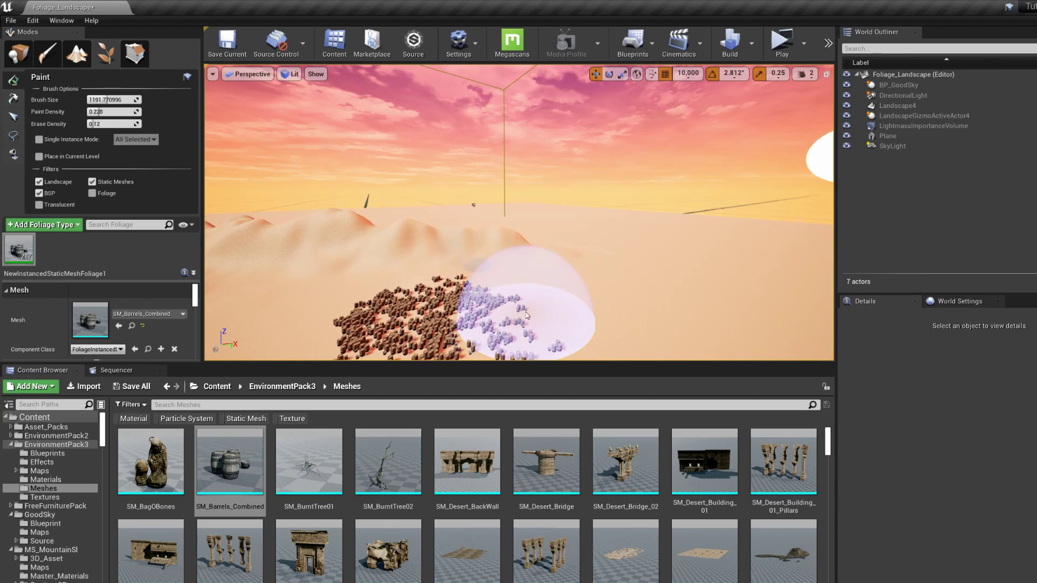
{"action": "right_click_drag", "start_coordinate": [513, 334], "coordinate": [535, 314]}
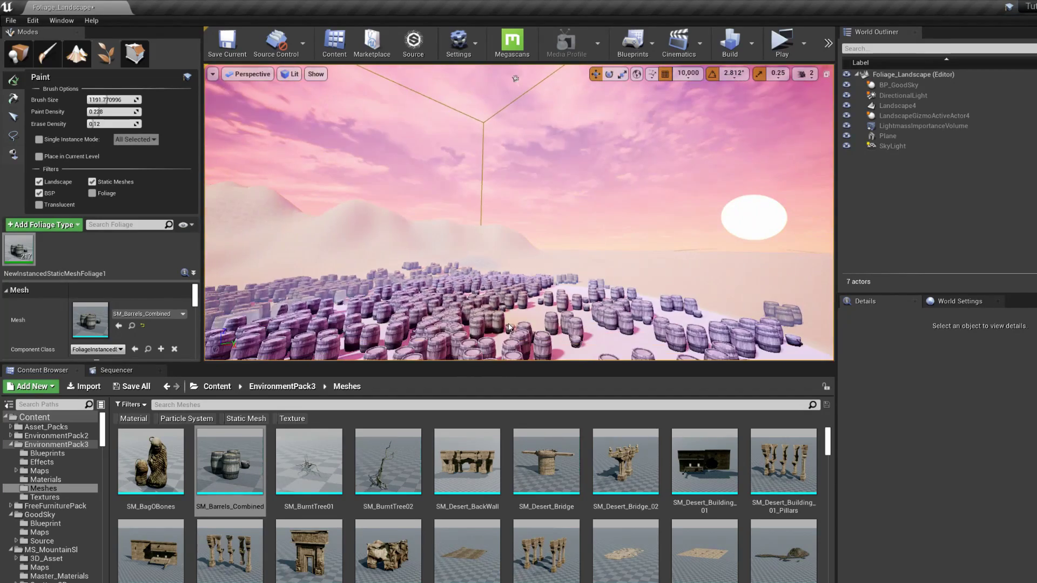
{"action": "mouse_move", "coordinate": [399, 264]}
{"action": "right_mouse_down"}
{"action": "mouse_move", "coordinate": [424, 284]}
{"action": "mouse_move", "coordinate": [445, 266]}
{"action": "right_mouse_up"}
{"action": "right_click_drag", "start_coordinate": [610, 109], "coordinate": [702, 136]}
{"action": "key", "text": "s"}
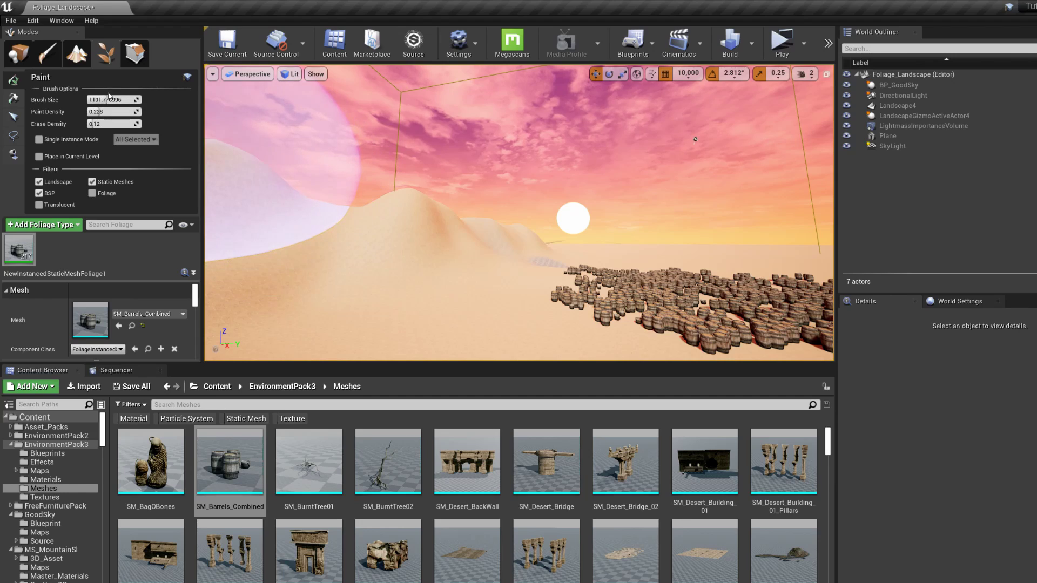
{"action": "mouse_move", "coordinate": [108, 99]}
{"action": "left_mouse_down"}
{"action": "mouse_move", "coordinate": [92, 100]}
{"action": "mouse_move", "coordinate": [108, 99]}
{"action": "left_mouse_up"}
{"action": "left_click_drag", "start_coordinate": [359, 285], "coordinate": [372, 285]}
Set the brush size to 200 and paint several small, separate barrel clusters beside the dense patch
{"action": "left_click_drag", "start_coordinate": [122, 101], "coordinate": [108, 101]}
{"action": "left_click", "coordinate": [123, 101]}
{"action": "type", "text": "10"}
{"action": "key", "text": "Return"}
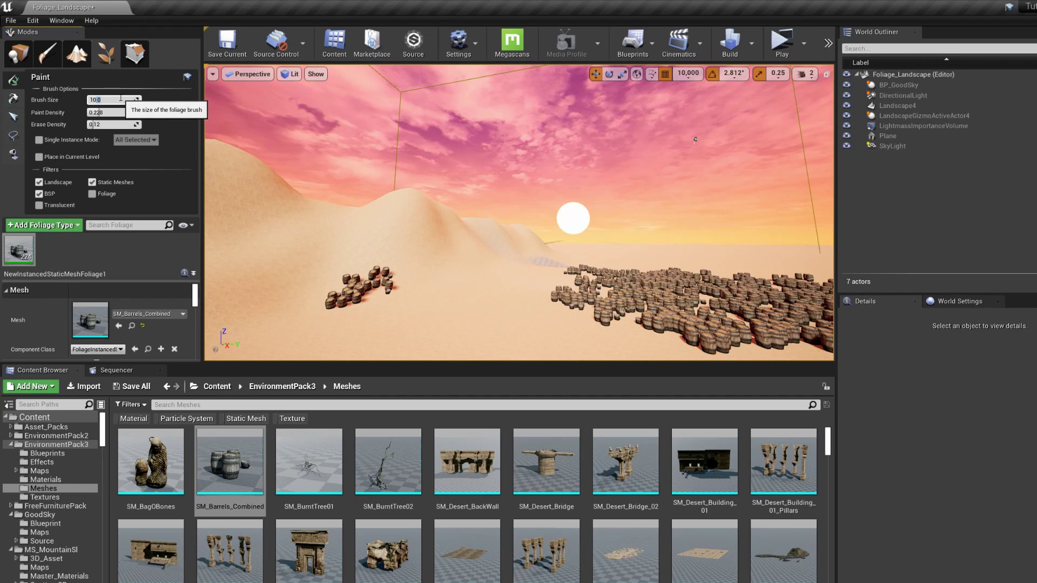
{"action": "type", "text": "5"}
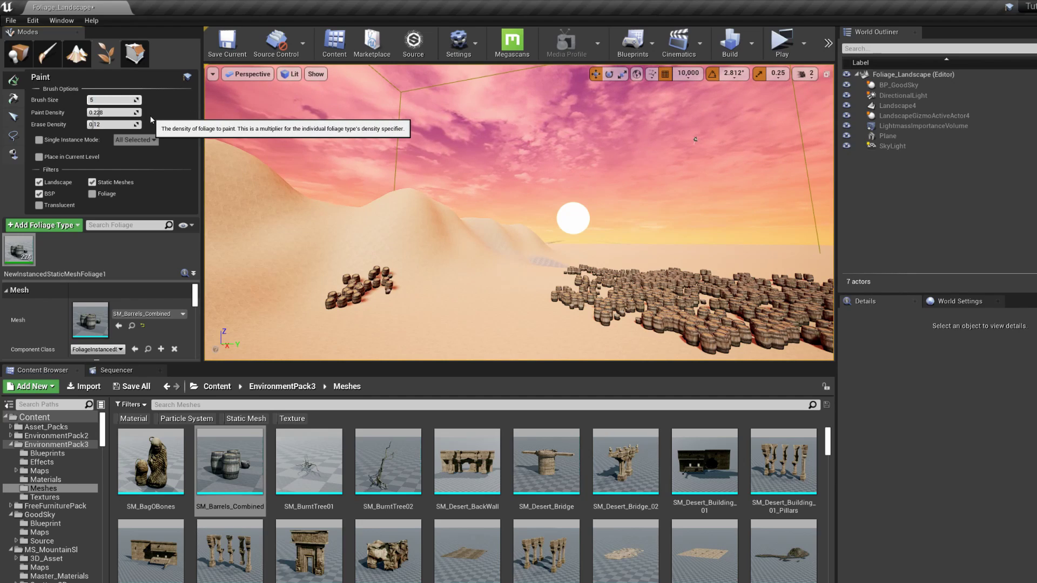
{"action": "type", "text": "200.0"}
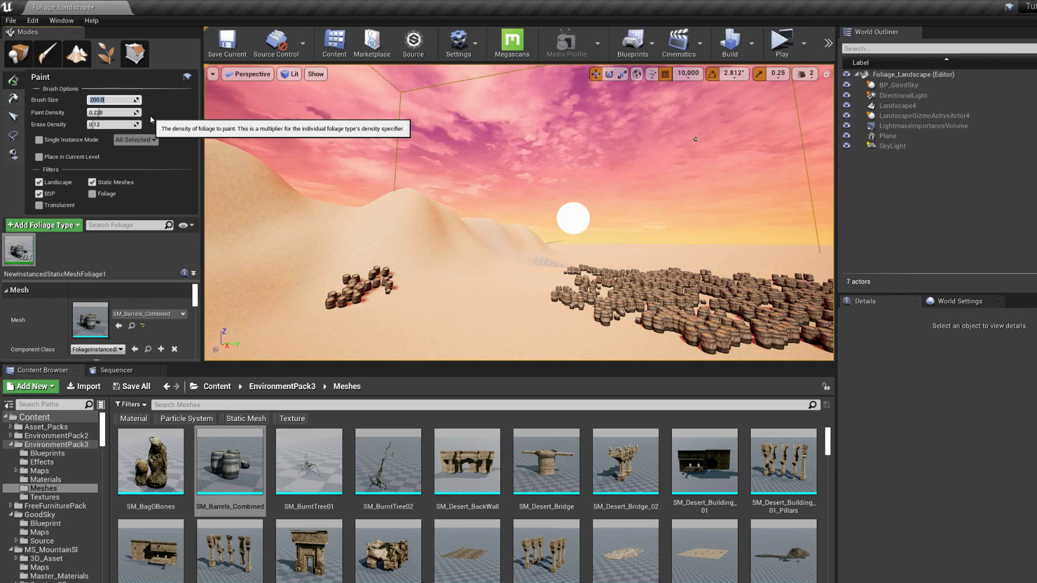
{"action": "key", "text": "Return"}
{"action": "left_click", "coordinate": [497, 287]}
{"action": "left_click", "coordinate": [417, 309]}
{"action": "left_click_drag", "start_coordinate": [562, 339], "coordinate": [500, 261]}
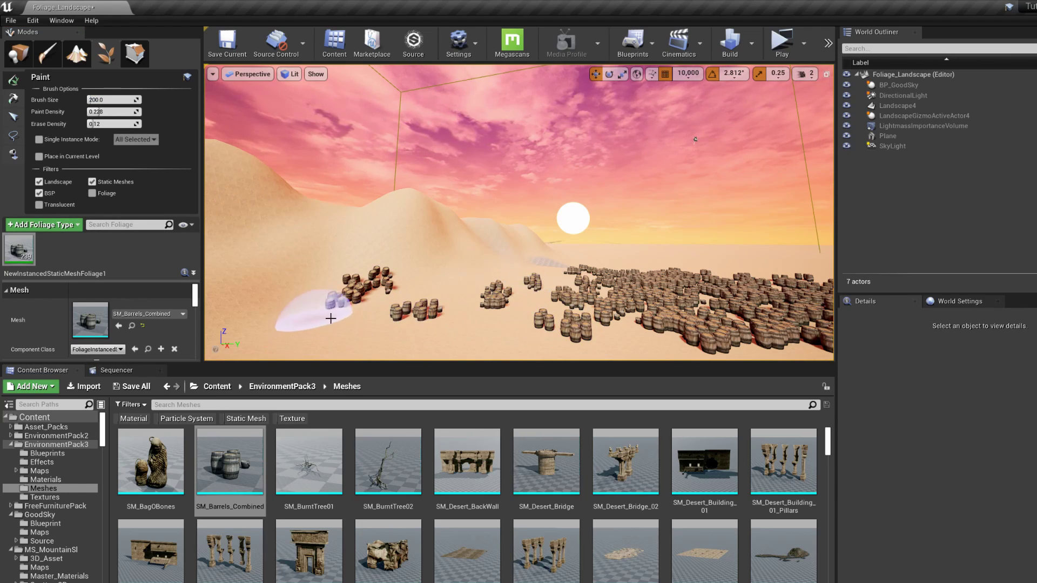
{"action": "left_click", "coordinate": [516, 327]}
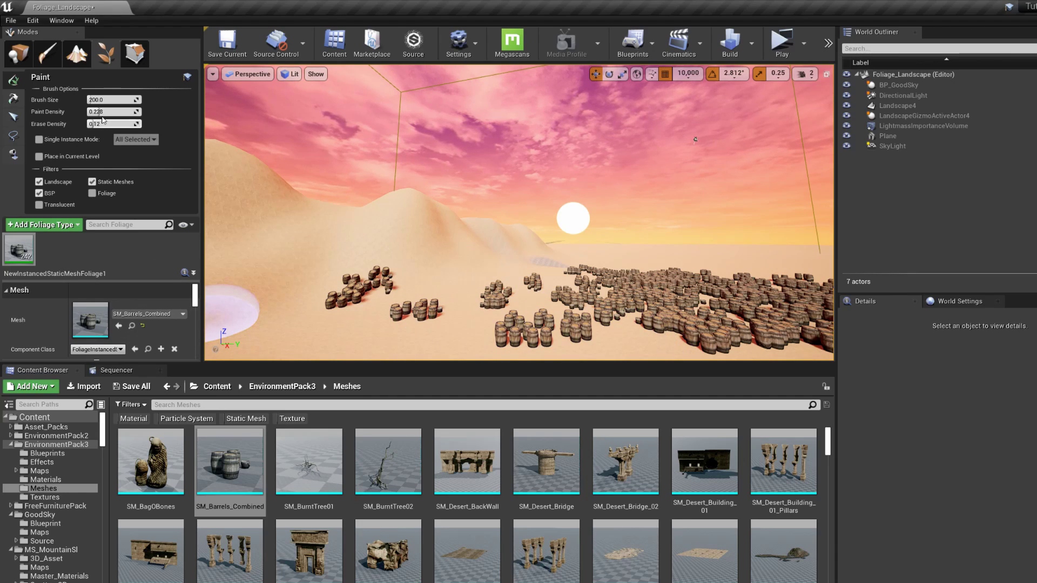
Paint barrels across the dunes and sand with the brush size raised to about 821 and the paint density to 0.34
{"action": "left_click_drag", "start_coordinate": [93, 100], "coordinate": [130, 100]}
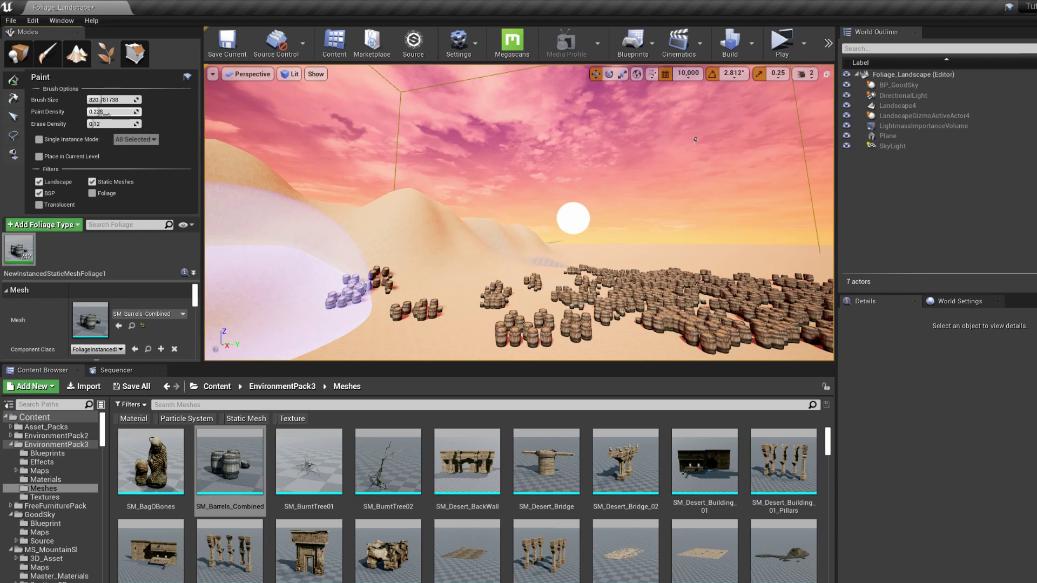
{"action": "mouse_move", "coordinate": [370, 285]}
{"action": "left_mouse_down"}
{"action": "mouse_move", "coordinate": [374, 250]}
{"action": "mouse_move", "coordinate": [449, 241]}
{"action": "mouse_move", "coordinate": [317, 243]}
{"action": "mouse_move", "coordinate": [387, 280]}
{"action": "left_mouse_up"}
{"action": "left_click_drag", "start_coordinate": [95, 112], "coordinate": [105, 112]}
{"action": "mouse_move", "coordinate": [344, 218]}
{"action": "left_mouse_down"}
{"action": "mouse_move", "coordinate": [394, 225]}
{"action": "mouse_move", "coordinate": [465, 336]}
{"action": "left_mouse_up"}
{"action": "scroll", "coordinate": [561, 324], "scroll_direction": "down", "scroll_amount": 4}
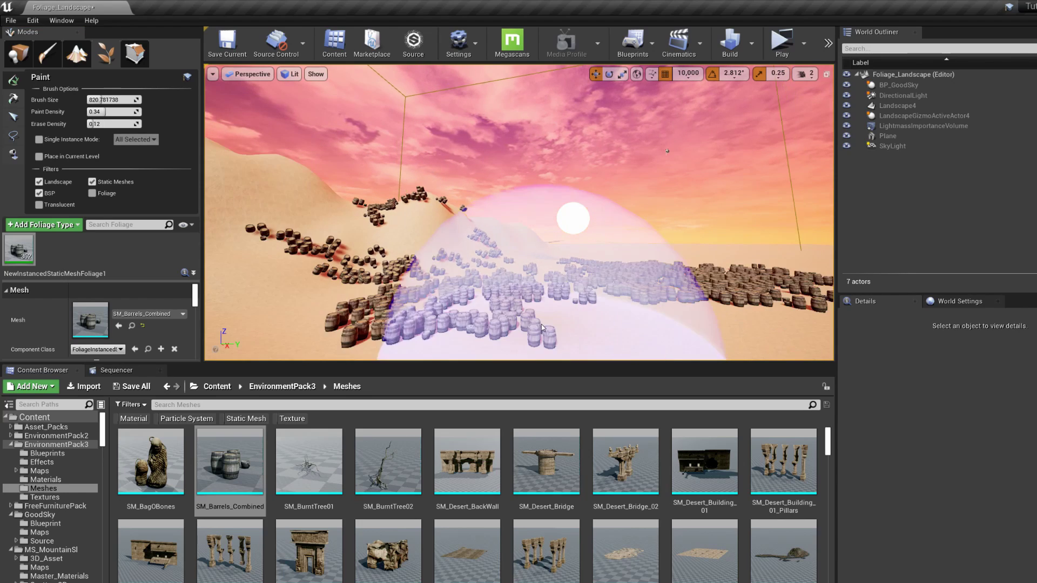
{"action": "left_click_drag", "start_coordinate": [511, 285], "coordinate": [605, 286]}
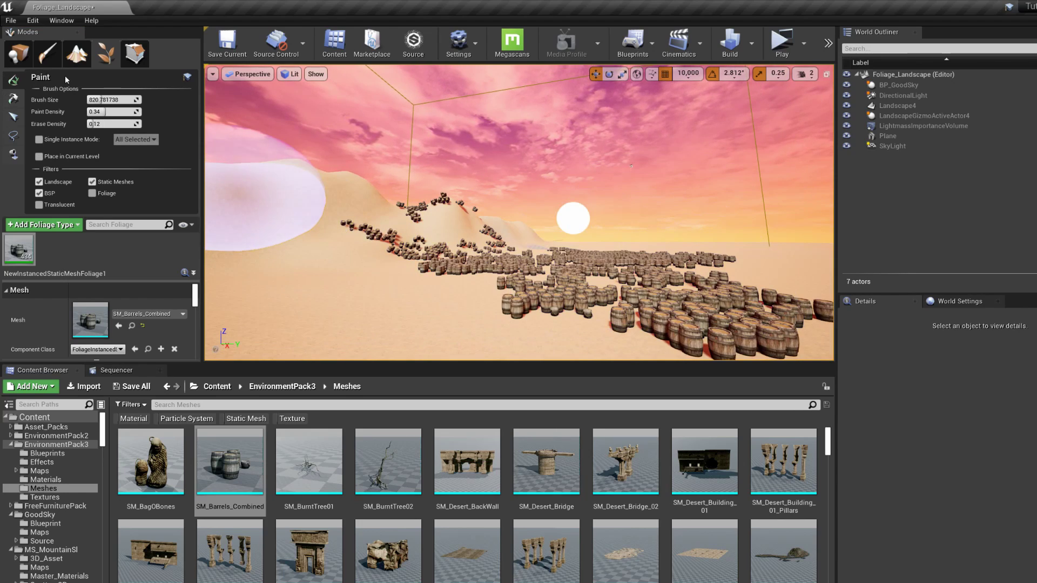
Lower the paint density to about 0.156 and paint sparser barrels in the foreground and on the near dune
{"action": "left_click_drag", "start_coordinate": [105, 112], "coordinate": [97, 111]}
{"action": "left_click_drag", "start_coordinate": [405, 293], "coordinate": [469, 304]}
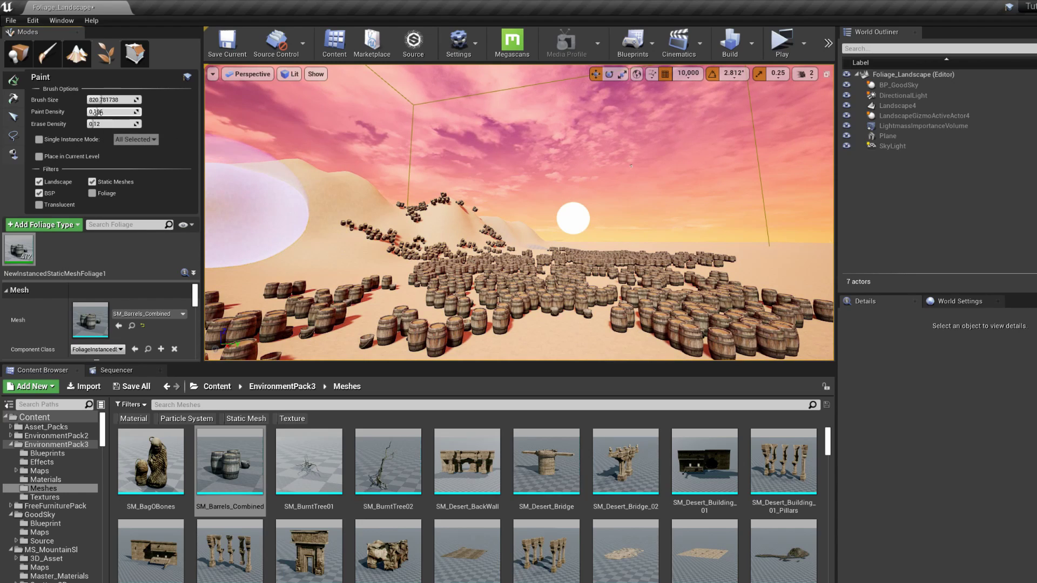
{"action": "mouse_move", "coordinate": [238, 179]}
{"action": "left_mouse_down"}
{"action": "mouse_move", "coordinate": [261, 225]}
{"action": "mouse_move", "coordinate": [266, 209]}
{"action": "mouse_move", "coordinate": [454, 204]}
{"action": "mouse_move", "coordinate": [308, 195]}
{"action": "mouse_move", "coordinate": [309, 183]}
{"action": "left_mouse_up"}
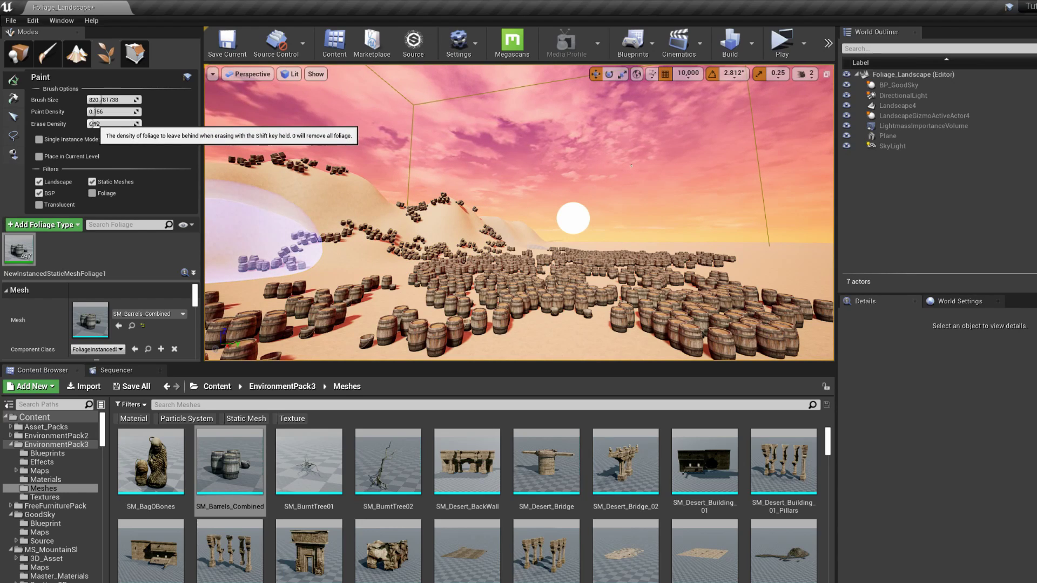
Erase most of the painted barrels with the erase density at 0 and paint a fresh patch on the sand
{"action": "mouse_move", "coordinate": [594, 302]}
{"action": "left_mouse_down", "text": "shift"}
{"action": "mouse_move", "coordinate": [363, 318]}
{"action": "mouse_move", "coordinate": [308, 264]}
{"action": "mouse_move", "coordinate": [532, 289]}
{"action": "mouse_move", "coordinate": [655, 254]}
{"action": "mouse_move", "coordinate": [412, 291]}
{"action": "mouse_move", "coordinate": [432, 269]}
{"action": "mouse_move", "coordinate": [262, 201]}
{"action": "left_mouse_up", "text": "shift"}
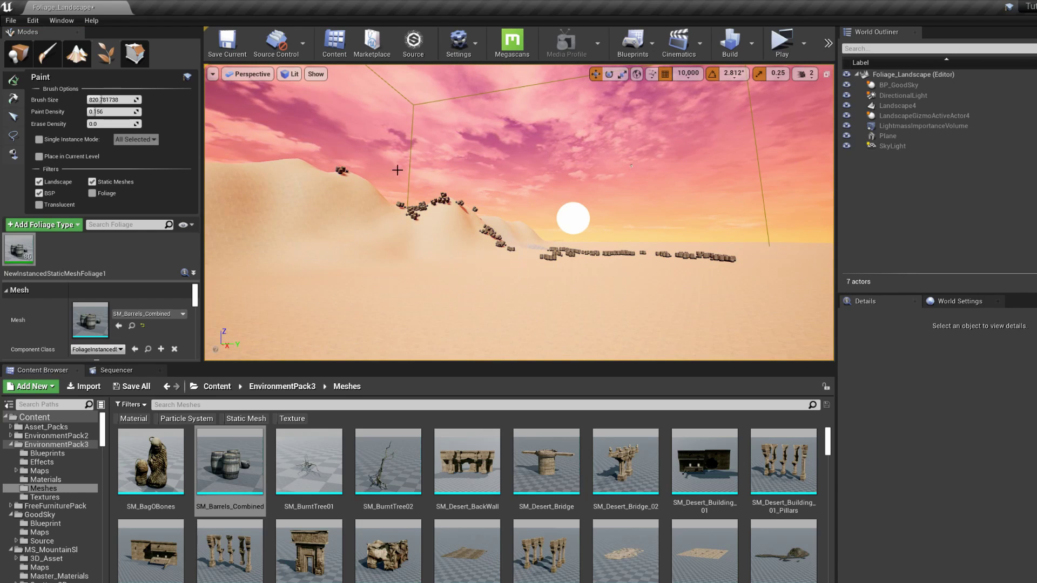
{"action": "right_click_drag", "start_coordinate": [602, 202], "coordinate": [623, 297]}
{"action": "mouse_move", "coordinate": [623, 298]}
{"action": "left_mouse_down"}
{"action": "mouse_move", "coordinate": [621, 315]}
{"action": "mouse_move", "coordinate": [529, 319]}
{"action": "left_mouse_up"}
Thin out the fresh barrel patch by partial erasing and set the erase density to 0.328
{"action": "left_click_drag", "start_coordinate": [99, 123], "coordinate": [112, 124]}
{"action": "mouse_move", "coordinate": [539, 275]}
{"action": "left_mouse_down", "text": "shift"}
{"action": "mouse_move", "coordinate": [606, 312]}
{"action": "mouse_move", "coordinate": [612, 275]}
{"action": "left_mouse_up", "text": "shift"}
{"action": "left_click_drag", "start_coordinate": [96, 123], "coordinate": [107, 123]}
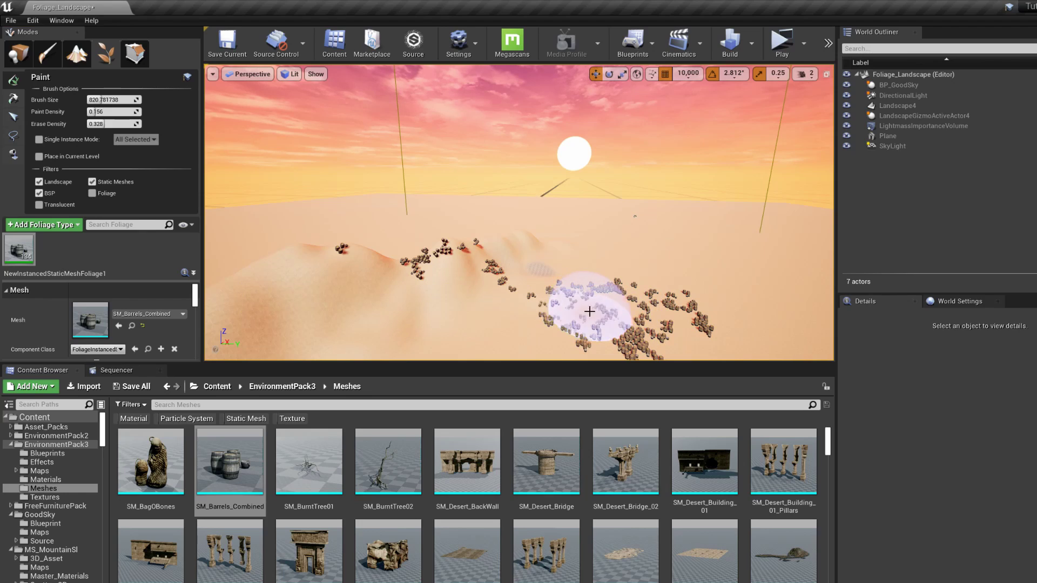
Paint more barrels over the thinned patch and extend it across the sand toward the dunes
{"action": "left_click_drag", "start_coordinate": [594, 300], "coordinate": [480, 332]}
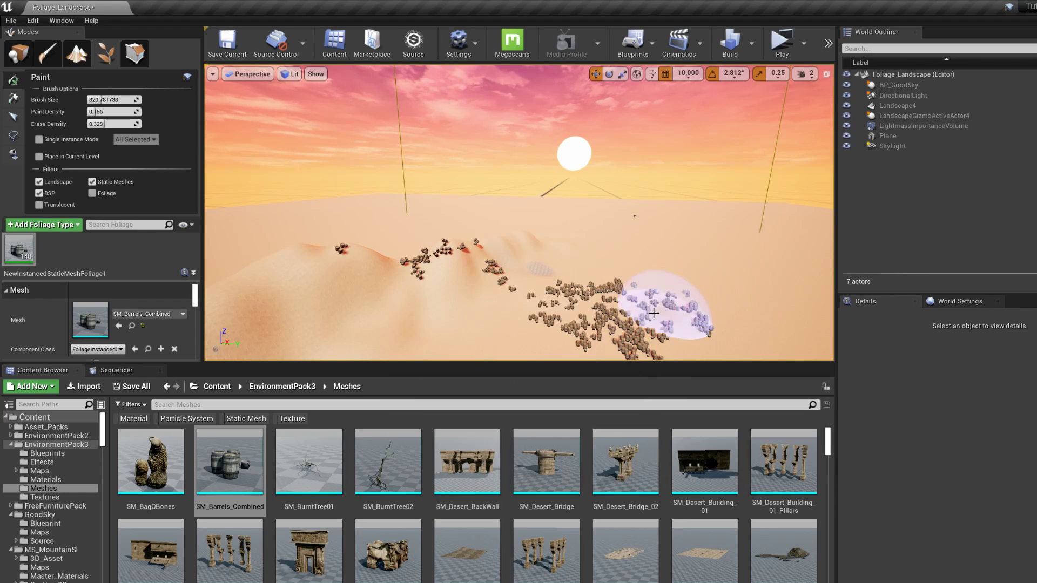
{"action": "mouse_move", "coordinate": [601, 303]}
{"action": "left_mouse_down"}
{"action": "mouse_move", "coordinate": [566, 324]}
{"action": "mouse_move", "coordinate": [533, 296]}
{"action": "mouse_move", "coordinate": [697, 319]}
{"action": "left_mouse_up"}
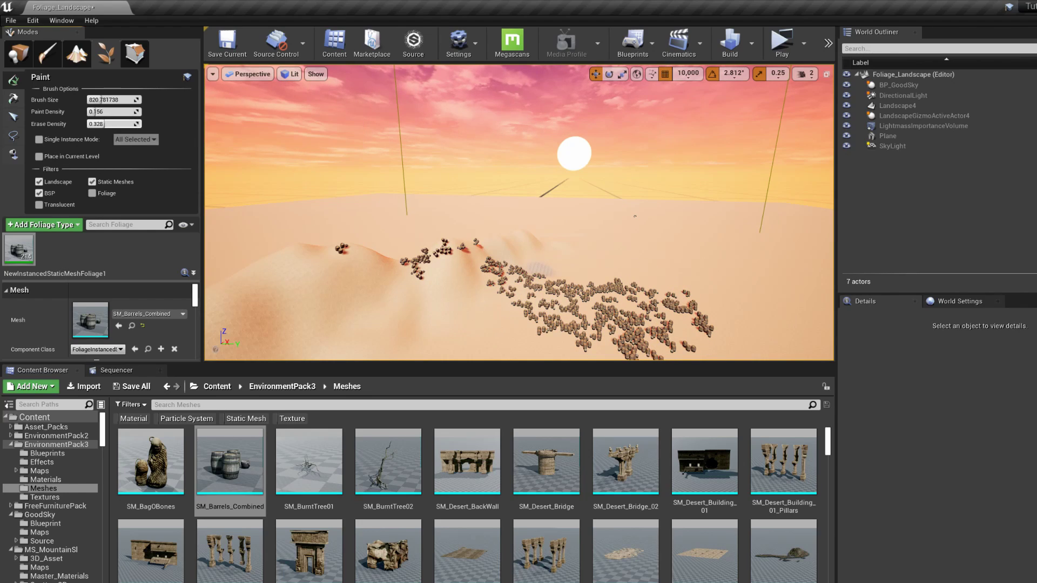
{"action": "left_click_drag", "start_coordinate": [470, 308], "coordinate": [602, 331]}
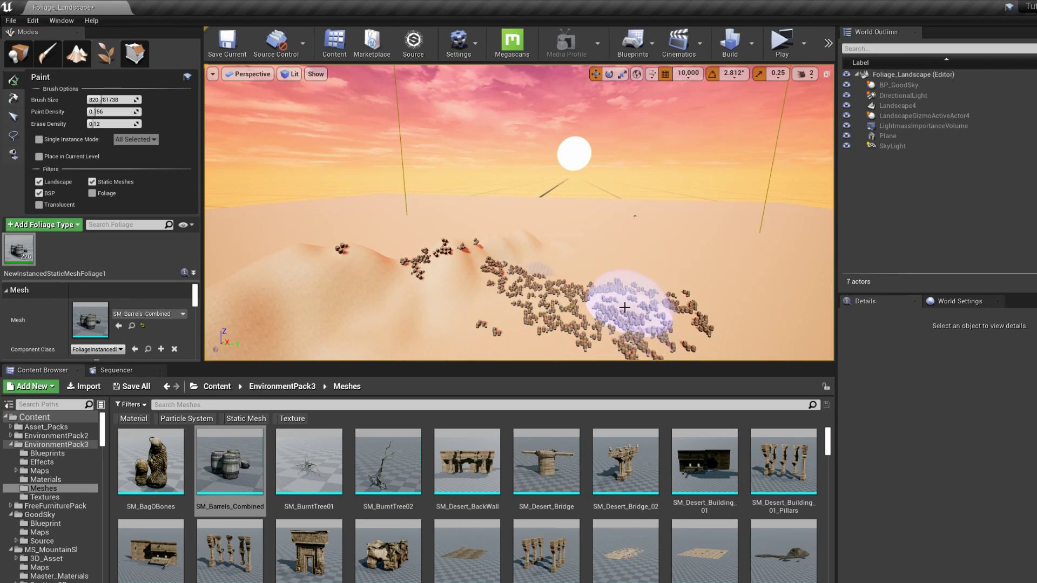
{"action": "left_click_drag", "start_coordinate": [466, 312], "coordinate": [460, 314]}
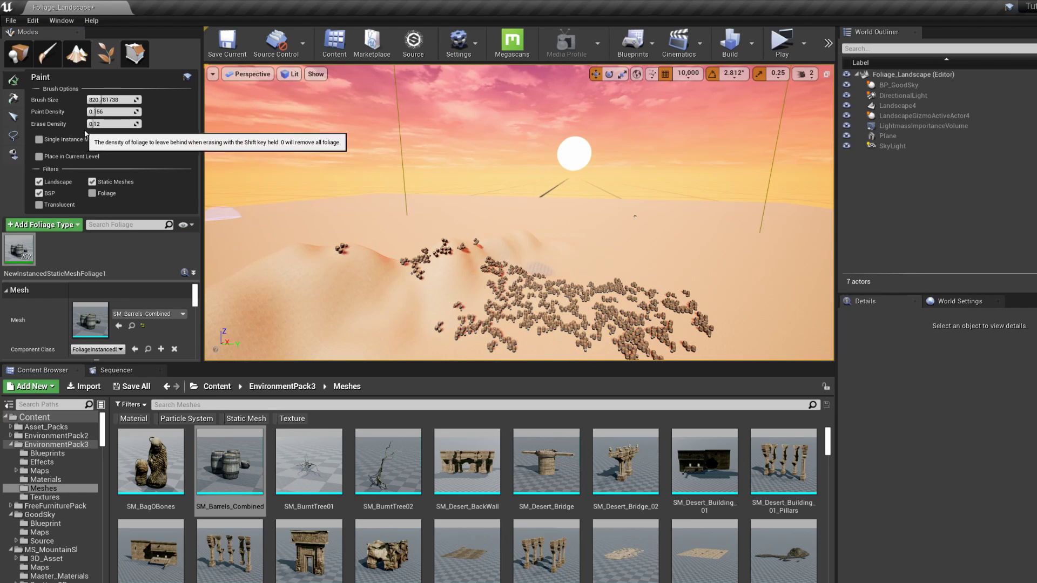
Set the erase density to 0 and erase all barrels from the sand and dunes
{"action": "left_click_drag", "start_coordinate": [98, 123], "coordinate": [84, 123]}
{"action": "mouse_move", "coordinate": [599, 293]}
{"action": "left_mouse_down", "text": "shift"}
{"action": "mouse_move", "coordinate": [493, 301]}
{"action": "mouse_move", "coordinate": [498, 308]}
{"action": "mouse_move", "coordinate": [428, 301]}
{"action": "mouse_move", "coordinate": [463, 254]}
{"action": "mouse_move", "coordinate": [583, 286]}
{"action": "mouse_move", "coordinate": [602, 322]}
{"action": "mouse_move", "coordinate": [687, 331]}
{"action": "mouse_move", "coordinate": [664, 296]}
{"action": "mouse_move", "coordinate": [567, 297]}
{"action": "mouse_move", "coordinate": [470, 277]}
{"action": "mouse_move", "coordinate": [537, 276]}
{"action": "mouse_move", "coordinate": [511, 278]}
{"action": "left_mouse_up", "text": "shift"}
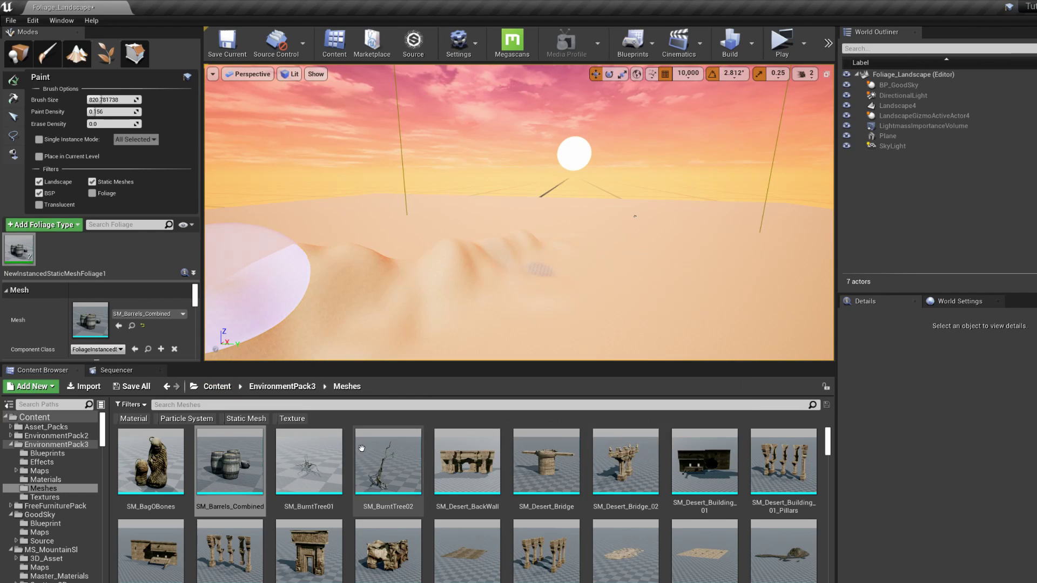
Add SM_BurntTree02 as a second foliage type and paint two patches of mixed burnt trees and barrels on the sand
{"action": "left_click_drag", "start_coordinate": [386, 460], "coordinate": [66, 249]}
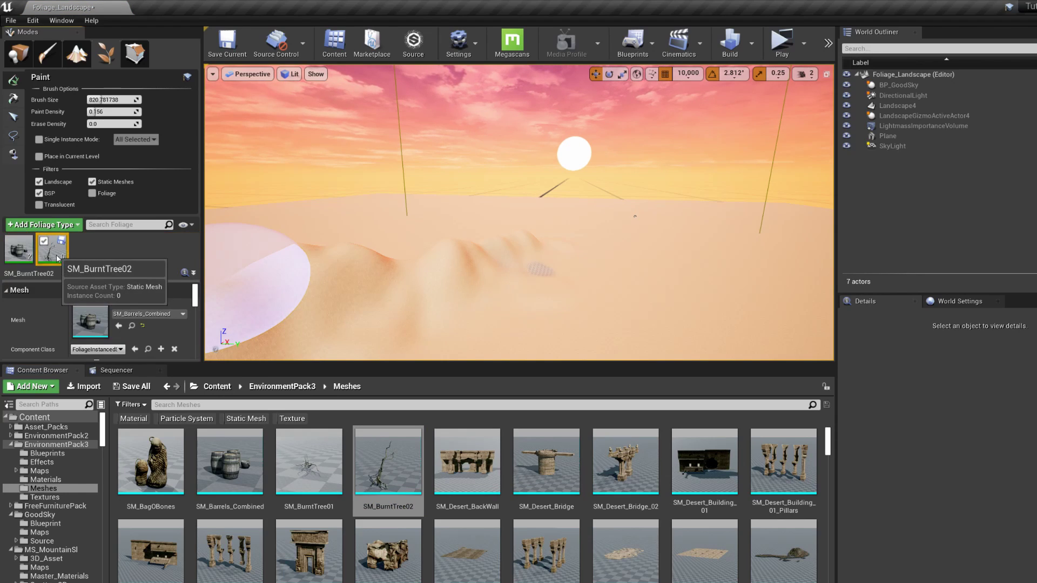
{"action": "mouse_move", "coordinate": [700, 291]}
{"action": "left_mouse_down"}
{"action": "mouse_move", "coordinate": [465, 308]}
{"action": "mouse_move", "coordinate": [567, 317]}
{"action": "mouse_move", "coordinate": [619, 282]}
{"action": "mouse_move", "coordinate": [607, 269]}
{"action": "mouse_move", "coordinate": [605, 279]}
{"action": "mouse_move", "coordinate": [629, 294]}
{"action": "mouse_move", "coordinate": [625, 318]}
{"action": "left_mouse_up"}
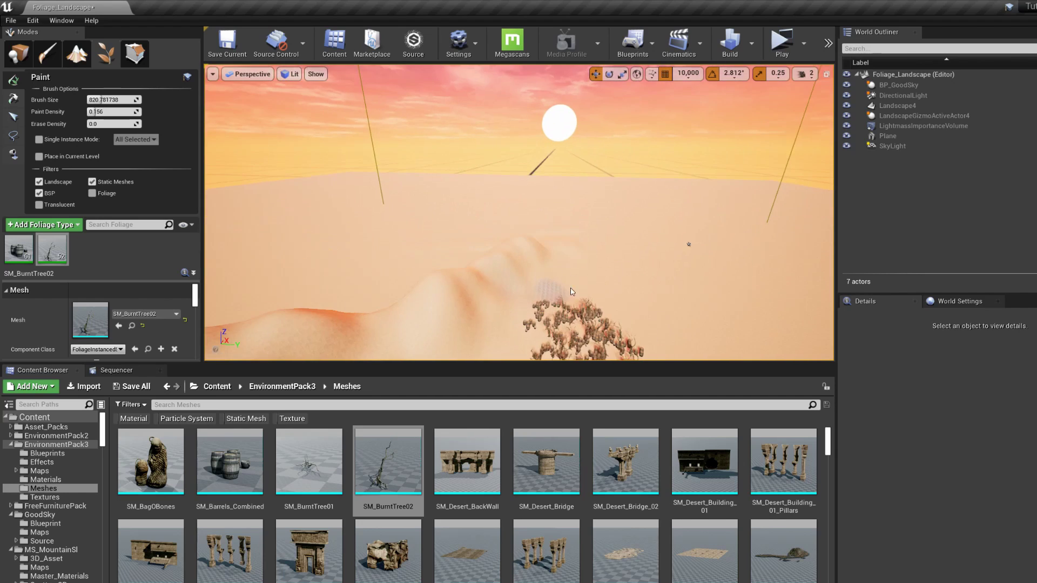
{"action": "left_click_drag", "start_coordinate": [553, 292], "coordinate": [524, 263], "text": "alt"}
{"action": "scroll", "coordinate": [553, 293], "scroll_direction": "up", "scroll_amount": 4}
{"action": "left_click", "coordinate": [703, 283]}
{"action": "scroll", "coordinate": [713, 325], "scroll_direction": "up", "scroll_amount": 2}
{"action": "mouse_move", "coordinate": [713, 325]}
{"action": "right_mouse_down"}
{"action": "mouse_move", "coordinate": [665, 312]}
{"action": "mouse_move", "coordinate": [679, 319]}
{"action": "mouse_move", "coordinate": [707, 308]}
{"action": "right_mouse_up"}
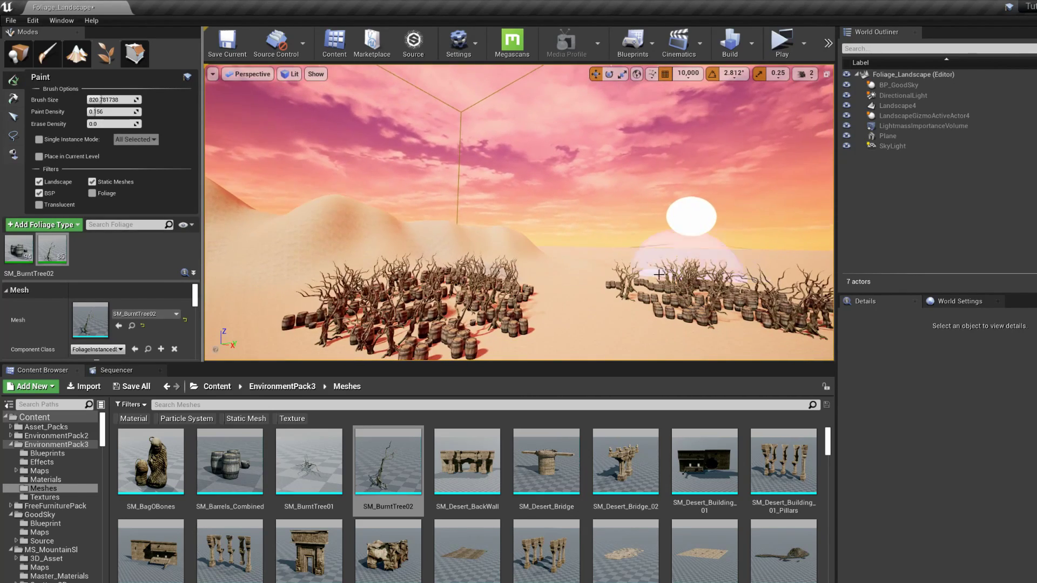
Deactivate the barrel foliage type and paint only burnt trees across the sand and the dunes
{"action": "left_click", "coordinate": [19, 251]}
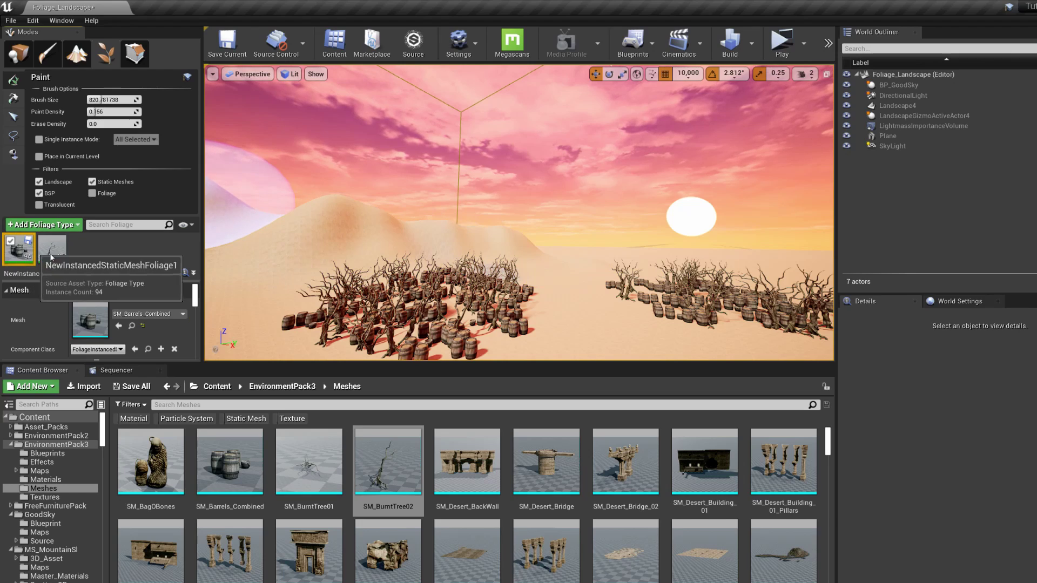
{"action": "scroll", "coordinate": [566, 262], "scroll_direction": "down", "scroll_amount": 8}
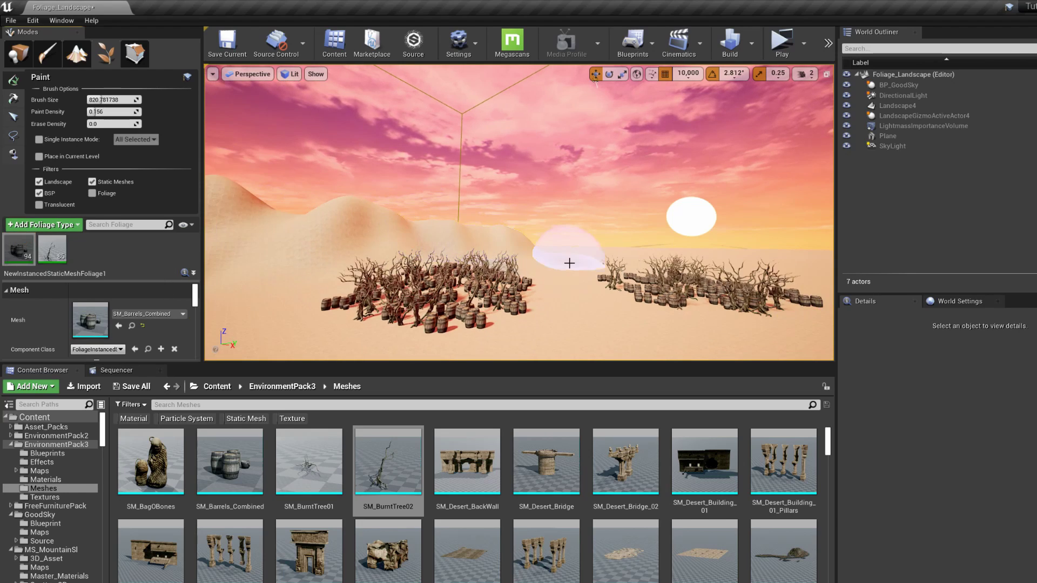
{"action": "left_click", "coordinate": [567, 301]}
{"action": "mouse_move", "coordinate": [567, 302]}
{"action": "left_mouse_down"}
{"action": "mouse_move", "coordinate": [278, 232]}
{"action": "mouse_move", "coordinate": [291, 220]}
{"action": "mouse_move", "coordinate": [432, 221]}
{"action": "left_mouse_up"}
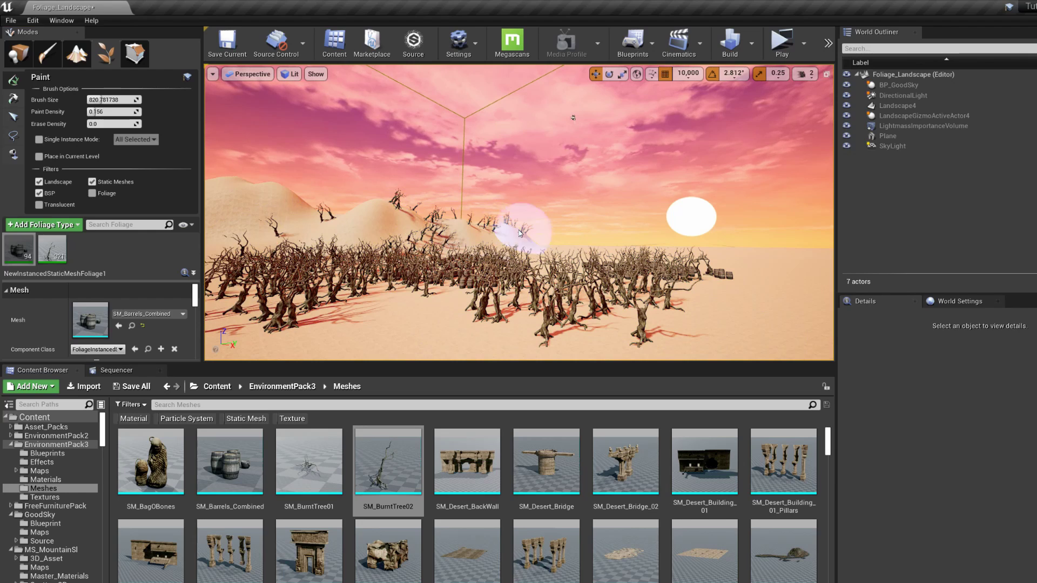
Erase all painted burnt trees while keeping the barrels in place
{"action": "mouse_move", "coordinate": [440, 296]}
{"action": "left_mouse_down", "text": "shift"}
{"action": "mouse_move", "coordinate": [480, 299]}
{"action": "mouse_move", "coordinate": [588, 245]}
{"action": "mouse_move", "coordinate": [697, 254]}
{"action": "mouse_move", "coordinate": [675, 248]}
{"action": "mouse_move", "coordinate": [398, 311]}
{"action": "mouse_move", "coordinate": [347, 250]}
{"action": "mouse_move", "coordinate": [281, 243]}
{"action": "mouse_move", "coordinate": [432, 254]}
{"action": "mouse_move", "coordinate": [391, 262]}
{"action": "mouse_move", "coordinate": [343, 204]}
{"action": "mouse_move", "coordinate": [447, 220]}
{"action": "mouse_move", "coordinate": [567, 296]}
{"action": "mouse_move", "coordinate": [527, 281]}
{"action": "left_mouse_up", "text": "shift"}
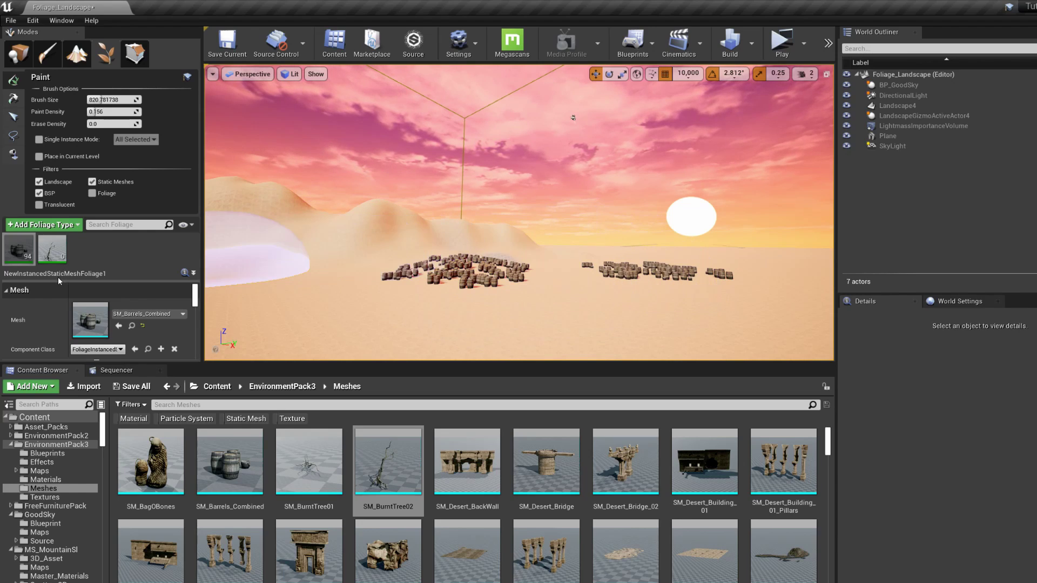
Erase the barrels with the barrel type active, and paint a dense patch of mixed burnt trees and barrels on the sand
{"action": "left_click", "coordinate": [11, 241]}
{"action": "mouse_move", "coordinate": [291, 254]}
{"action": "left_mouse_down", "text": "shift"}
{"action": "mouse_move", "coordinate": [451, 289]}
{"action": "mouse_move", "coordinate": [428, 270]}
{"action": "mouse_move", "coordinate": [675, 271]}
{"action": "mouse_move", "coordinate": [353, 315]}
{"action": "mouse_move", "coordinate": [386, 257]}
{"action": "left_mouse_up", "text": "shift"}
{"action": "mouse_move", "coordinate": [387, 258]}
{"action": "right_mouse_down"}
{"action": "mouse_move", "coordinate": [432, 286]}
{"action": "mouse_move", "coordinate": [348, 234]}
{"action": "right_mouse_up"}
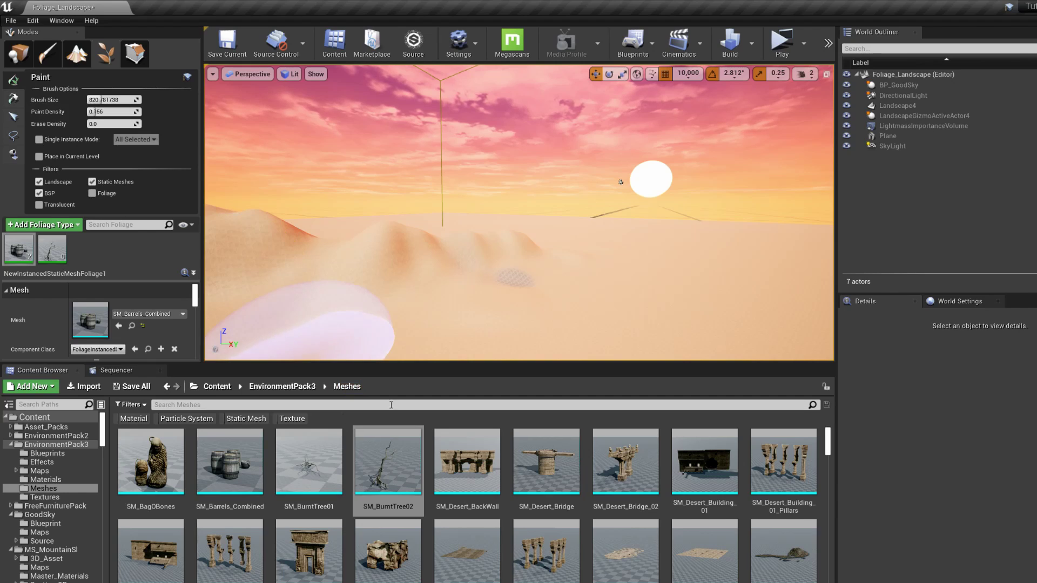
{"action": "left_click_drag", "start_coordinate": [555, 308], "coordinate": [411, 310]}
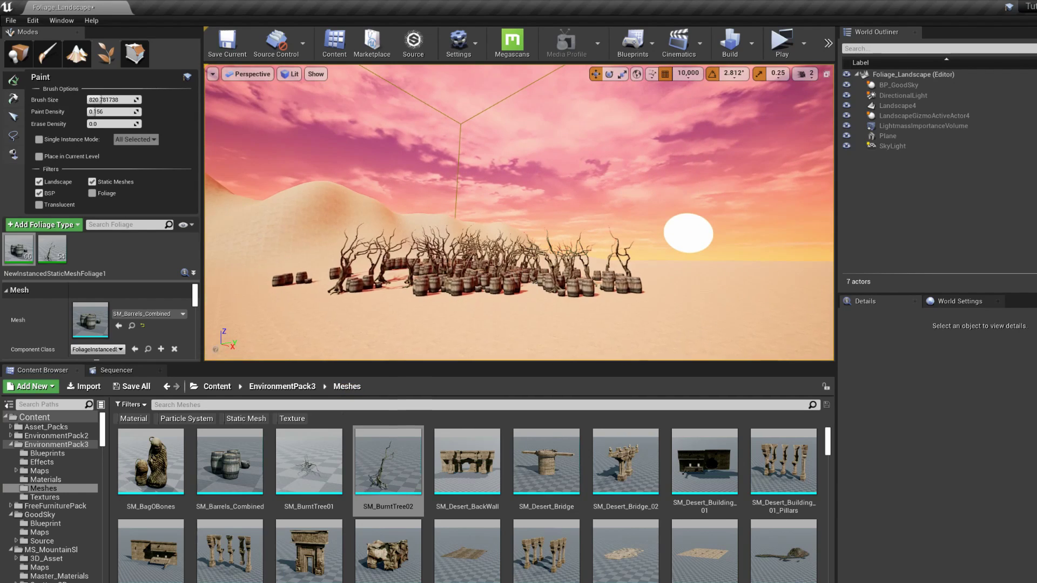
{"action": "scroll", "coordinate": [519, 269], "scroll_direction": "up", "scroll_amount": 6}
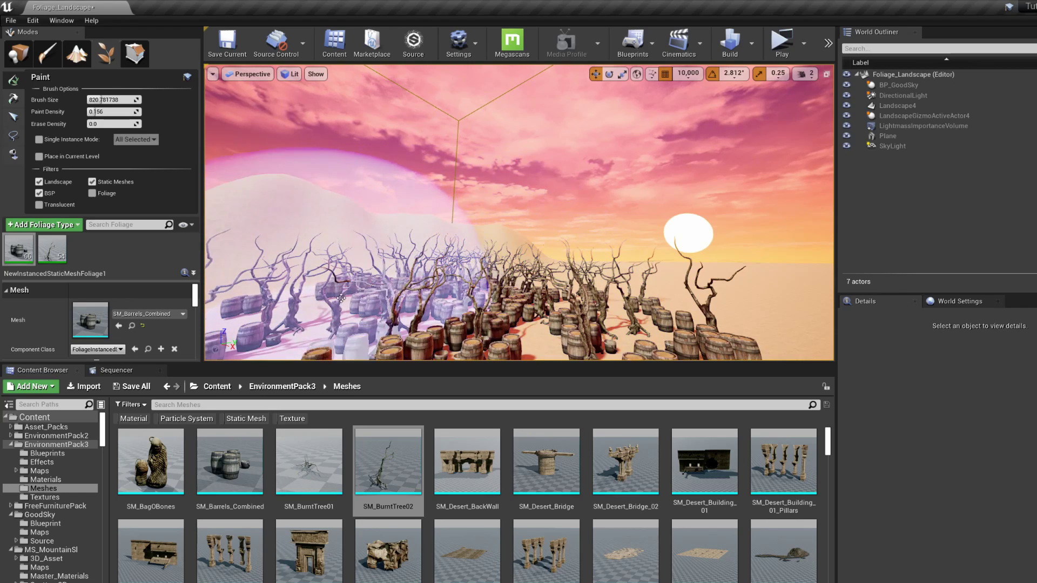
Use the foliage Select tool to pick a single burnt tree in the patch and move it sideways along the front
{"action": "left_click", "coordinate": [13, 98]}
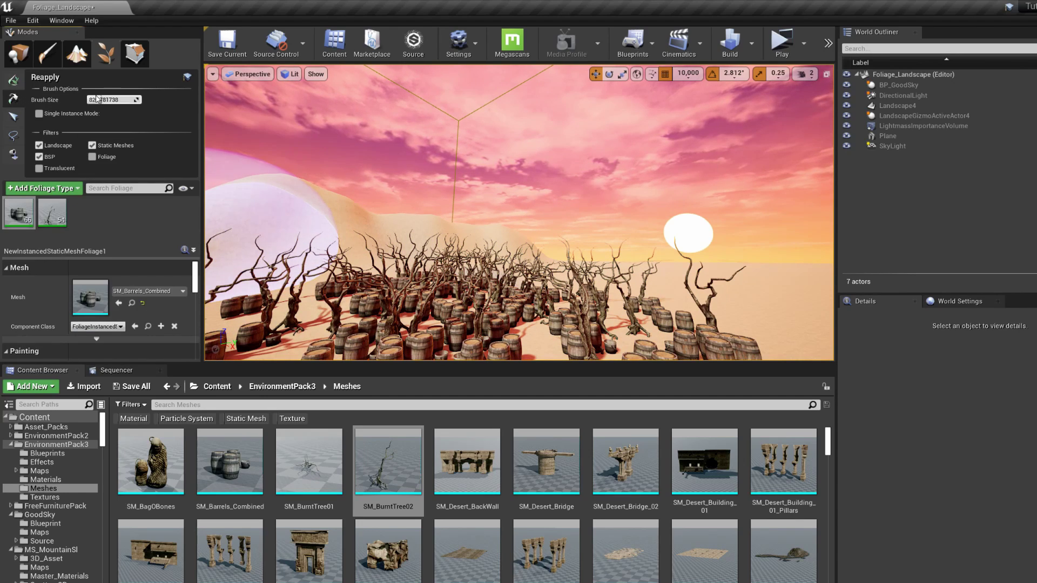
{"action": "left_click", "coordinate": [13, 117]}
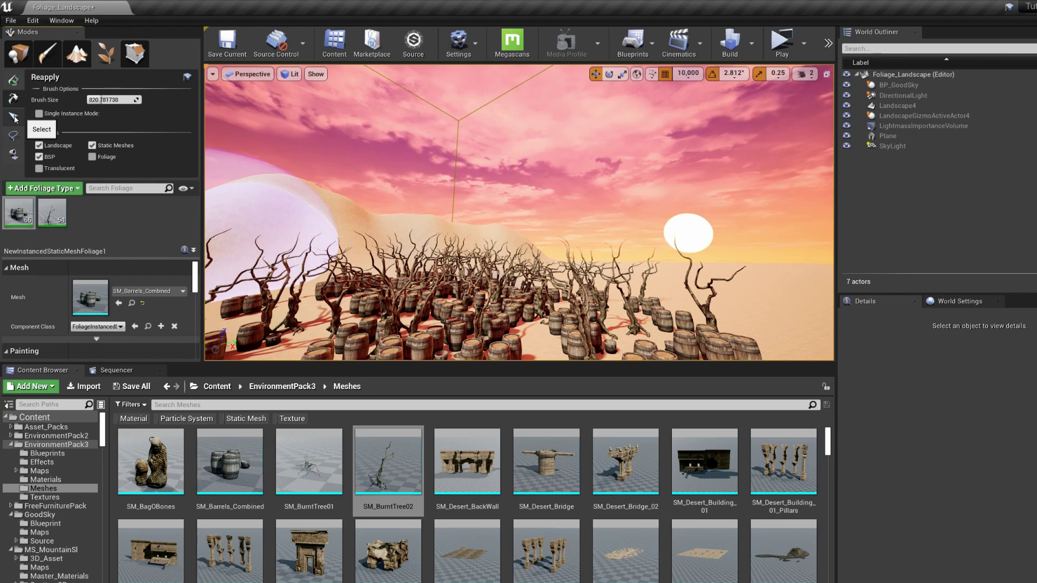
{"action": "left_click", "coordinate": [476, 326]}
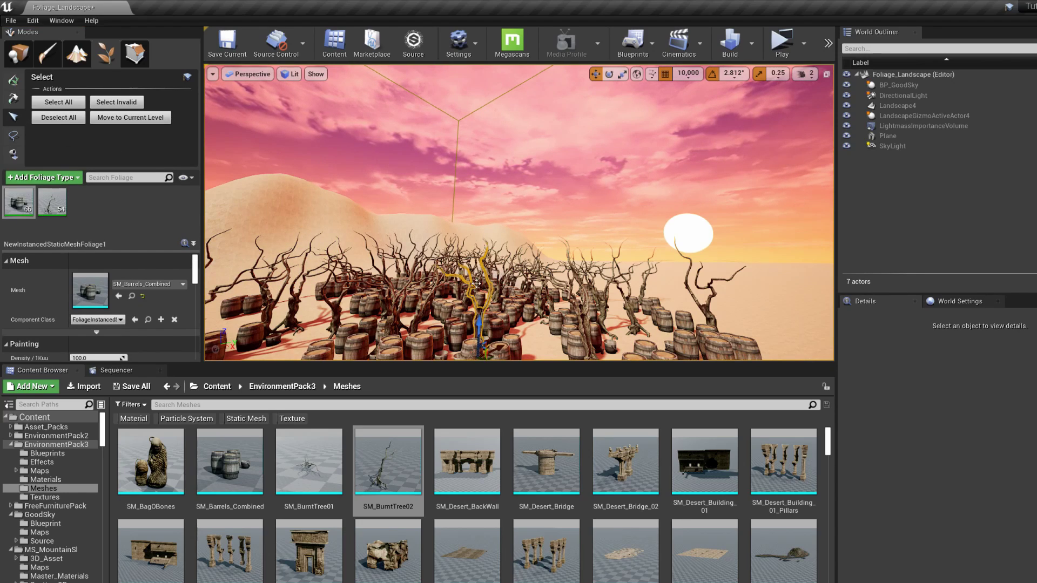
{"action": "left_click_drag", "start_coordinate": [477, 285], "coordinate": [574, 302]}
{"action": "scroll", "coordinate": [574, 326], "scroll_direction": "down", "scroll_amount": 5}
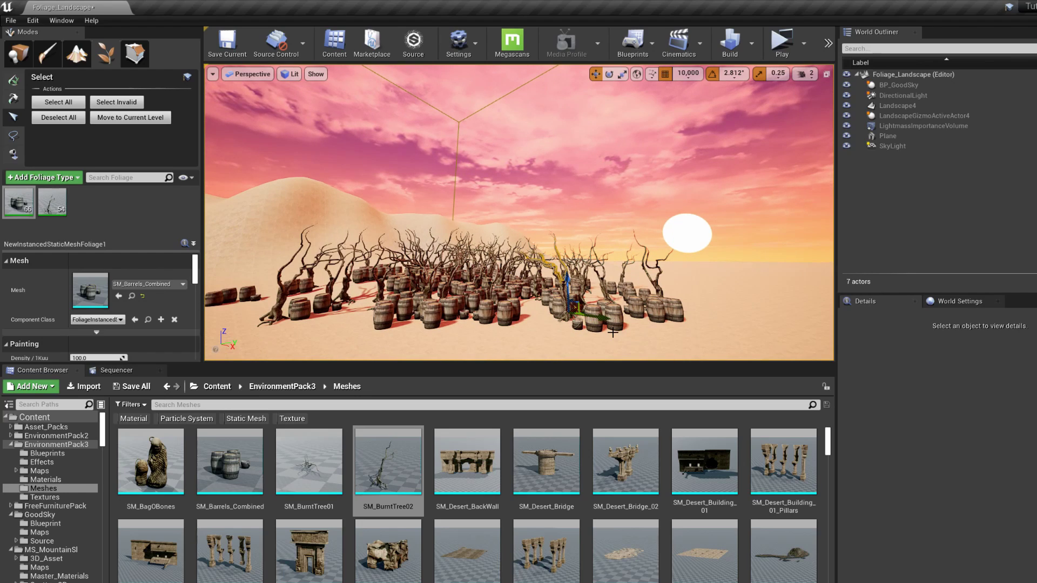
{"action": "left_click", "coordinate": [566, 314]}
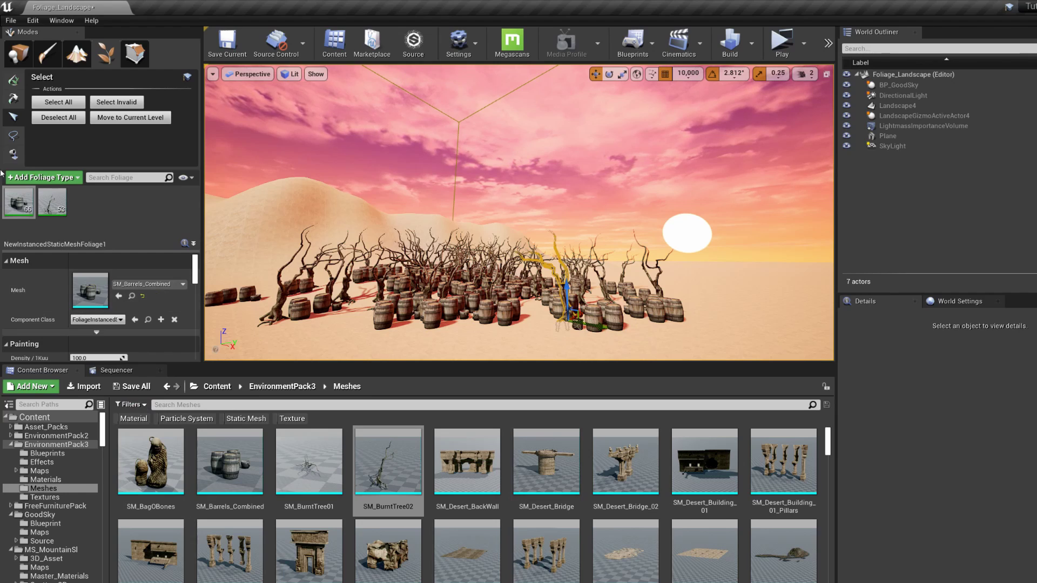
Lasso-select the burnt trees and barrels across the patch, and switch to the Fill tool
{"action": "left_click", "coordinate": [13, 135]}
{"action": "mouse_move", "coordinate": [356, 251]}
{"action": "left_mouse_down"}
{"action": "mouse_move", "coordinate": [540, 288]}
{"action": "mouse_move", "coordinate": [276, 289]}
{"action": "left_mouse_up"}
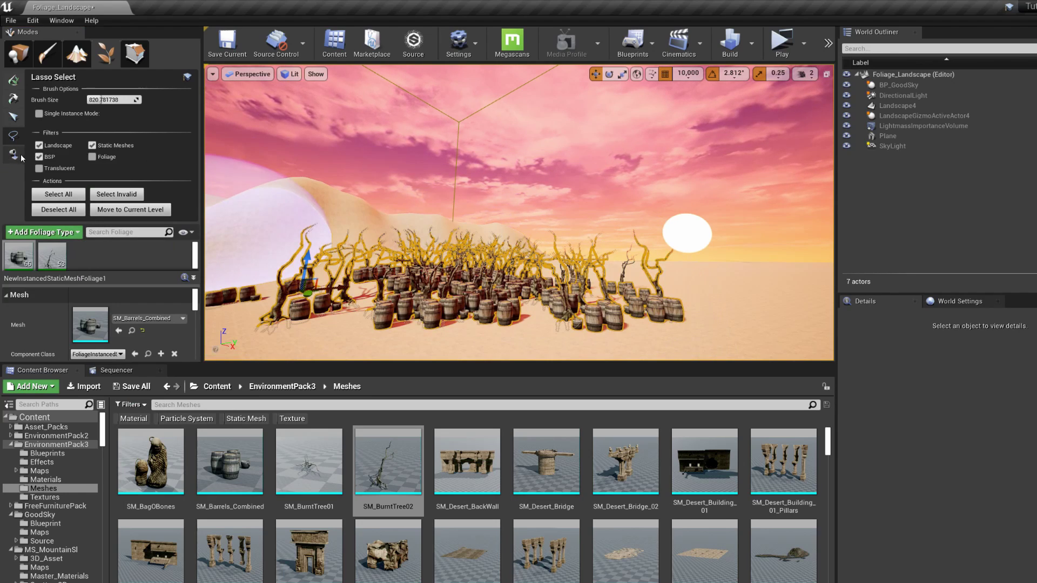
{"action": "left_click", "coordinate": [13, 155]}
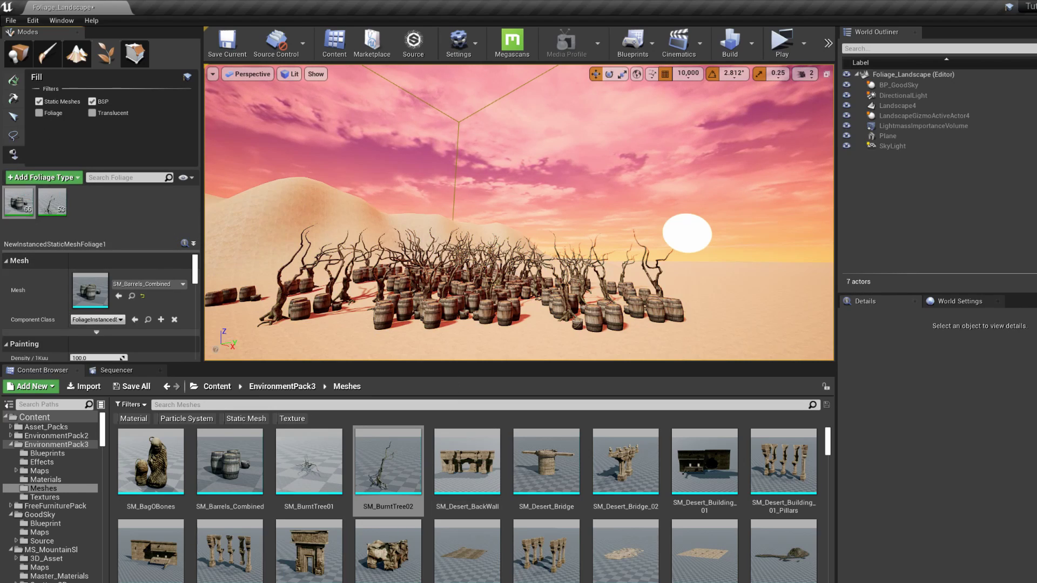
Paint additional burnt trees and barrels at the sun-facing end of the patch
{"action": "left_click", "coordinate": [14, 81]}
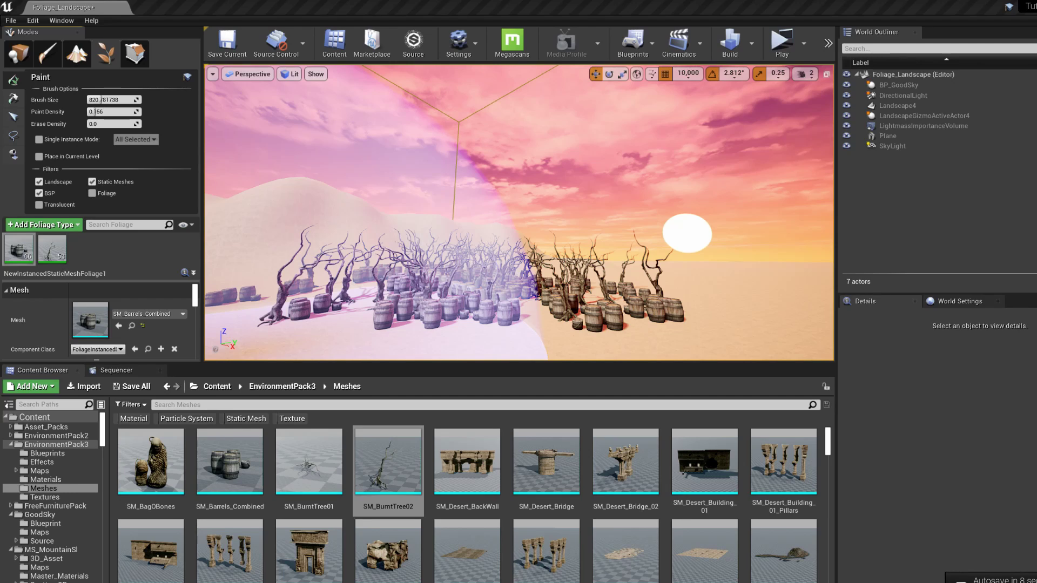
{"action": "left_click", "coordinate": [600, 297]}
Select three barrel groups one at a time along the front of the patch, delete each, and return to the Paint tool
{"action": "left_click", "coordinate": [13, 116]}
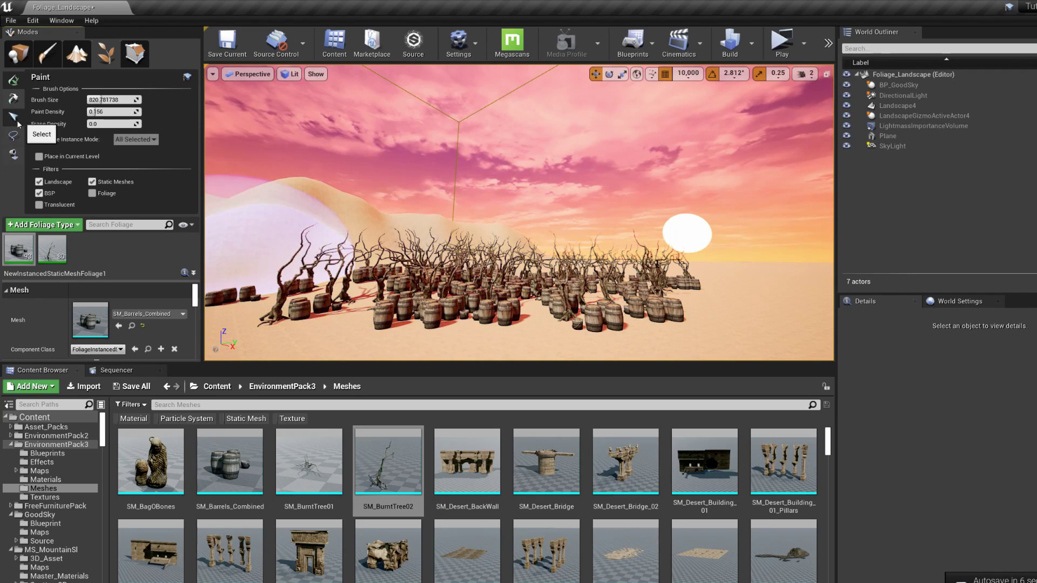
{"action": "left_click", "coordinate": [58, 102]}
{"action": "left_click", "coordinate": [540, 307]}
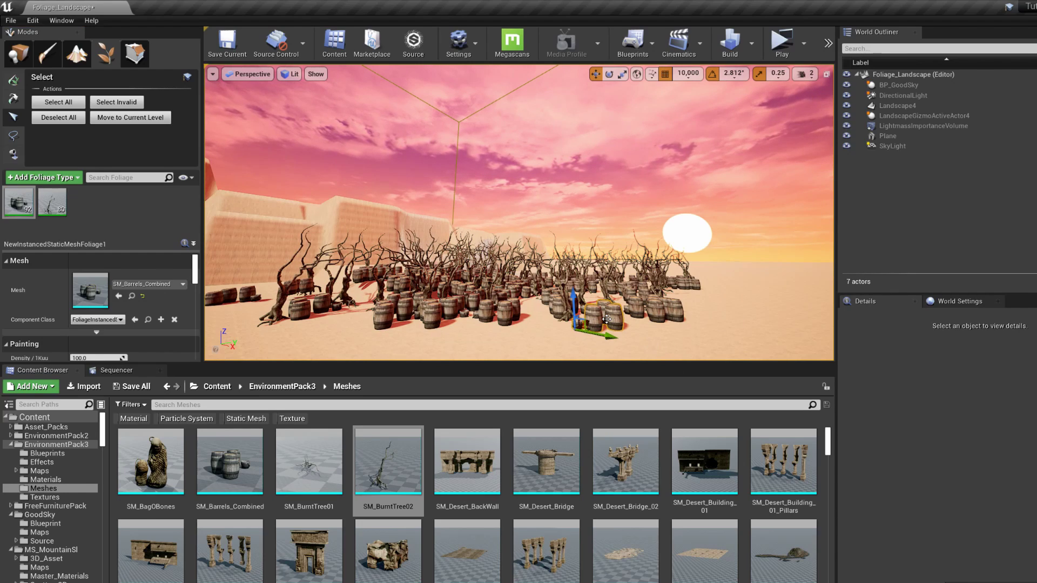
{"action": "key", "text": "Delete"}
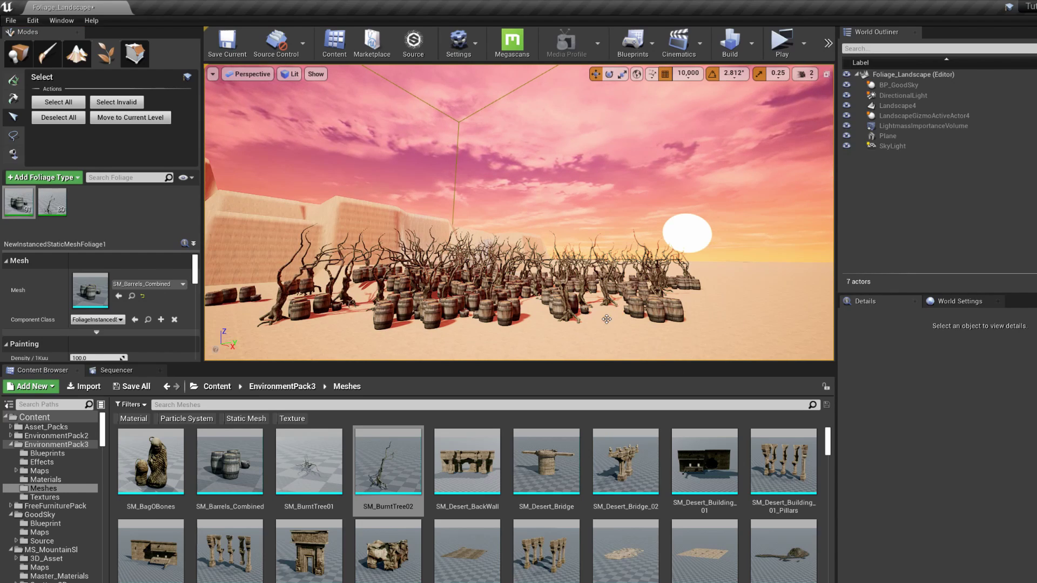
{"action": "left_click", "coordinate": [653, 308]}
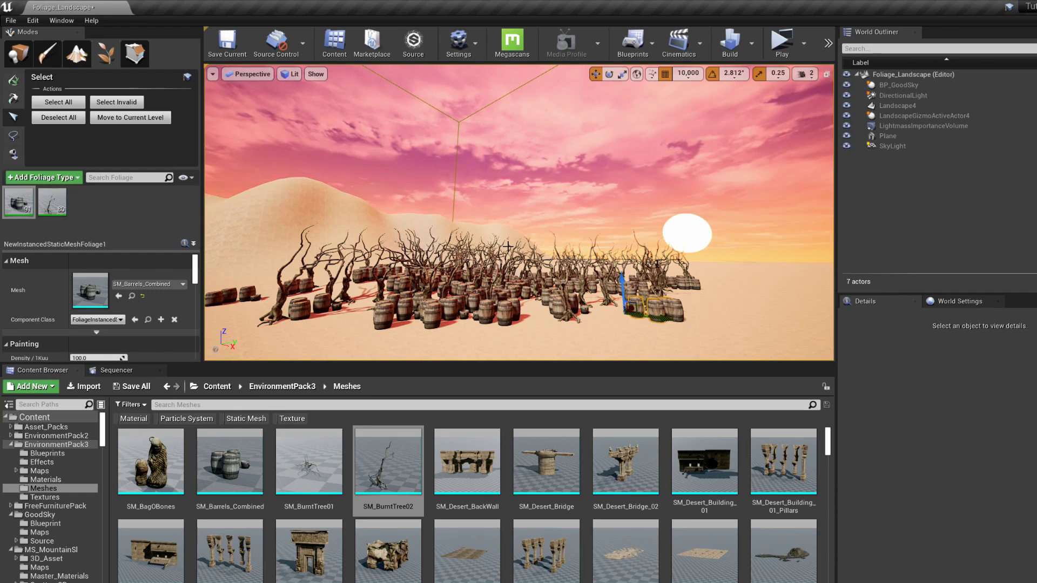
{"action": "key", "text": "Delete"}
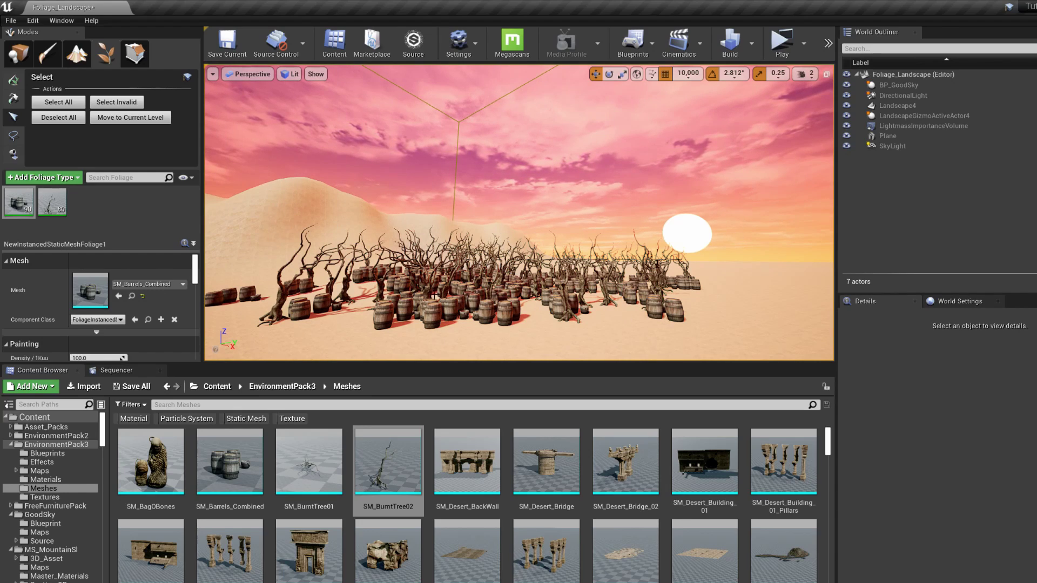
{"action": "right_click_drag", "start_coordinate": [518, 216], "coordinate": [471, 214]}
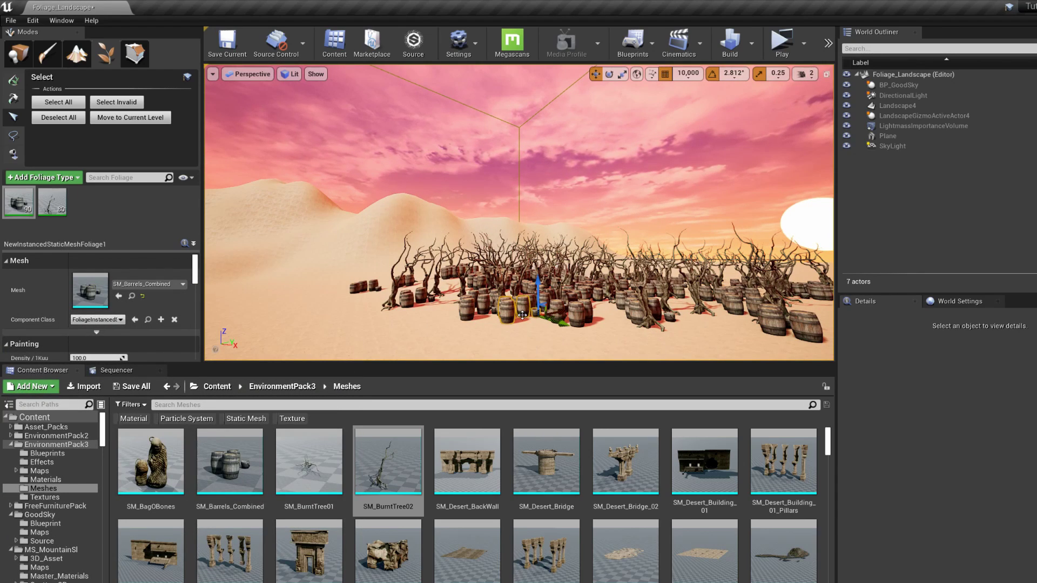
{"action": "key", "text": "Delete"}
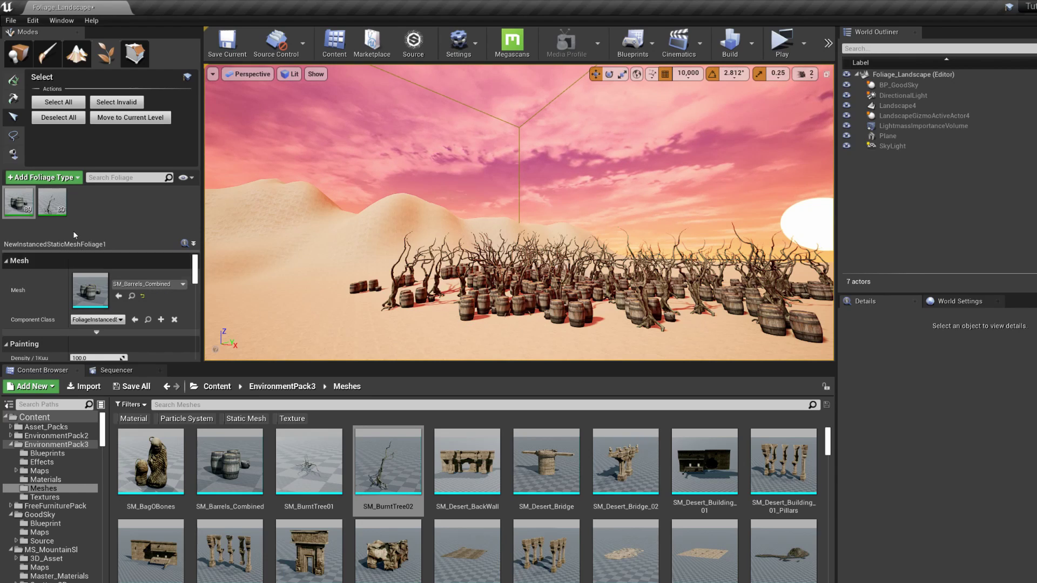
{"action": "left_click", "coordinate": [14, 79]}
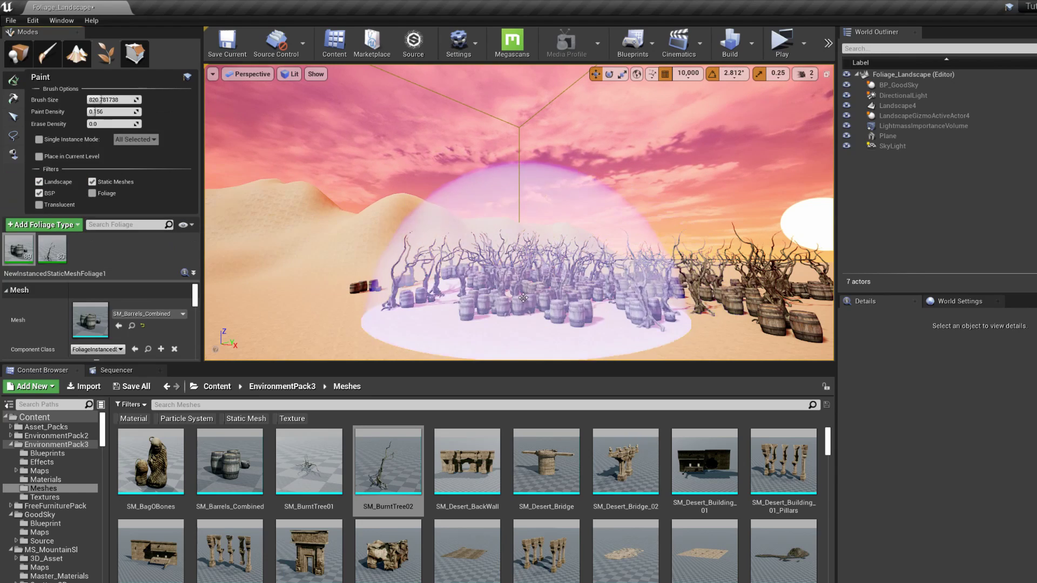
{"action": "mouse_move", "coordinate": [564, 230]}
{"action": "right_mouse_down"}
{"action": "mouse_move", "coordinate": [621, 284]}
{"action": "mouse_move", "coordinate": [556, 270]}
{"action": "mouse_move", "coordinate": [551, 255]}
{"action": "mouse_move", "coordinate": [564, 254]}
{"action": "mouse_move", "coordinate": [529, 262]}
{"action": "mouse_move", "coordinate": [539, 264]}
{"action": "right_mouse_up"}
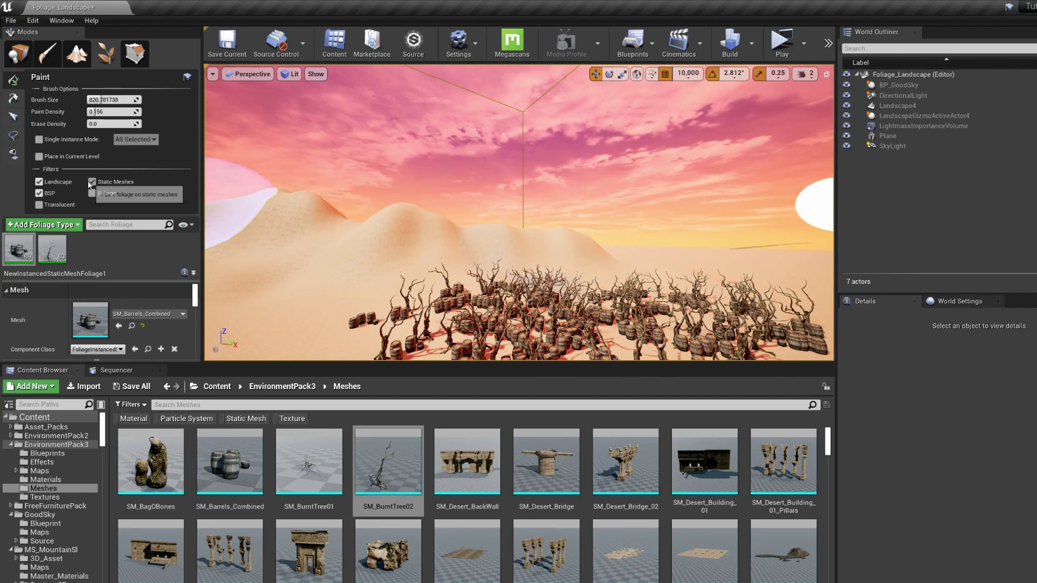
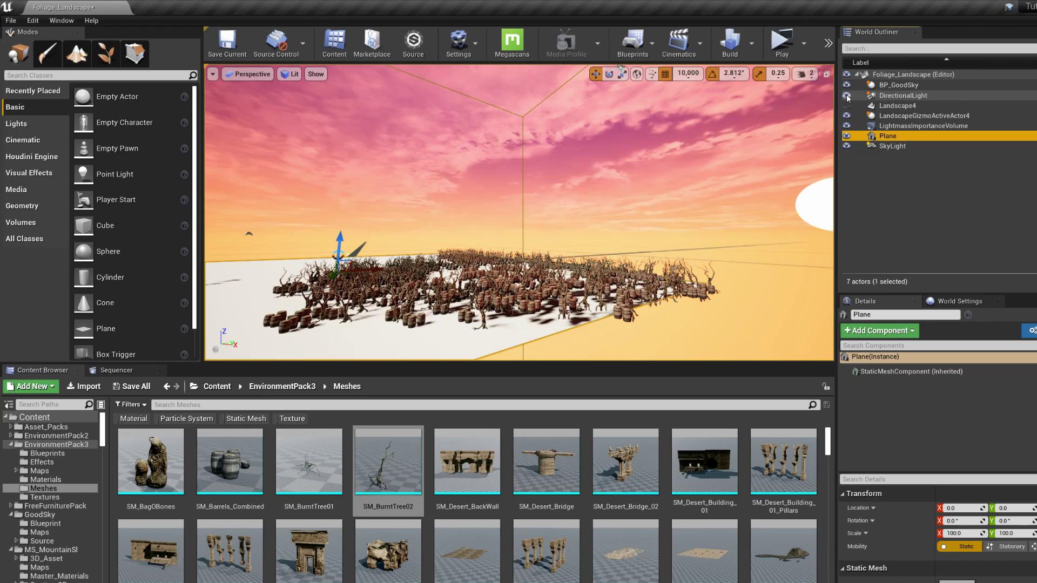
Toggle the DirectionalLight's visibility, hide the landscape gizmo actor, and inspect the foliage painted on the plane
{"action": "left_click", "coordinate": [847, 96]}
{"action": "left_click", "coordinate": [847, 96]}
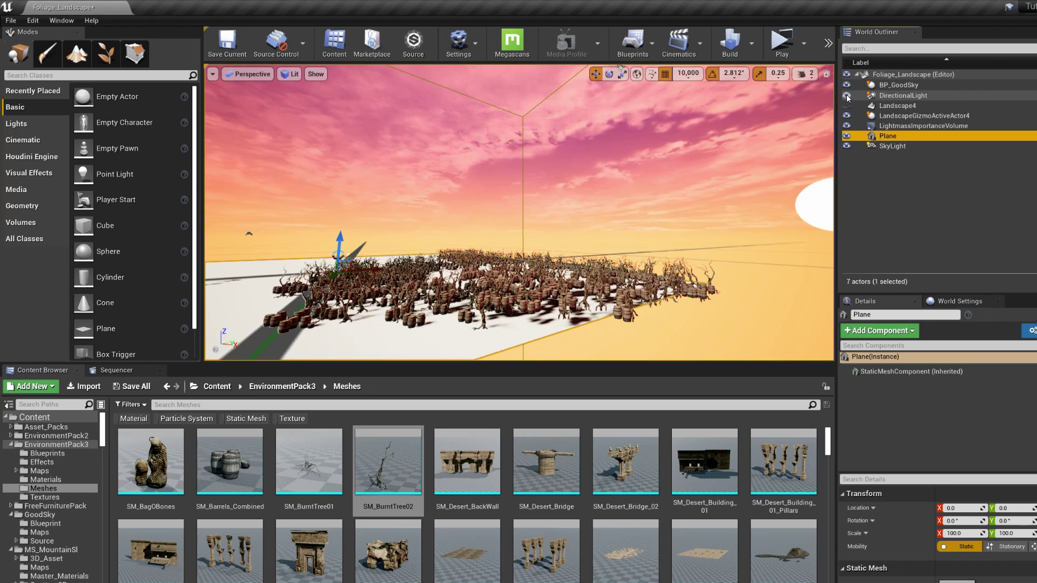
{"action": "left_click", "coordinate": [846, 106]}
{"action": "left_click", "coordinate": [846, 116]}
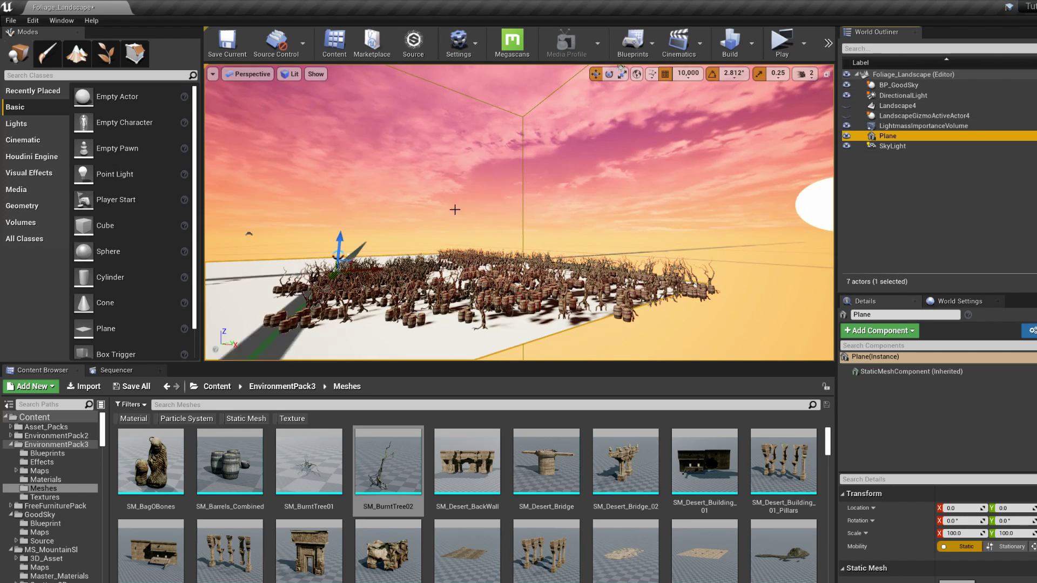
{"action": "mouse_move", "coordinate": [477, 180]}
{"action": "right_mouse_down"}
{"action": "mouse_move", "coordinate": [480, 259]}
{"action": "mouse_move", "coordinate": [496, 281]}
{"action": "mouse_move", "coordinate": [477, 179]}
{"action": "mouse_move", "coordinate": [532, 184]}
{"action": "mouse_move", "coordinate": [532, 196]}
{"action": "mouse_move", "coordinate": [475, 179]}
{"action": "mouse_move", "coordinate": [489, 179]}
{"action": "mouse_move", "coordinate": [480, 219]}
{"action": "mouse_move", "coordinate": [474, 180]}
{"action": "right_mouse_up"}
{"action": "scroll", "coordinate": [357, 277], "scroll_direction": "down", "scroll_amount": 3}
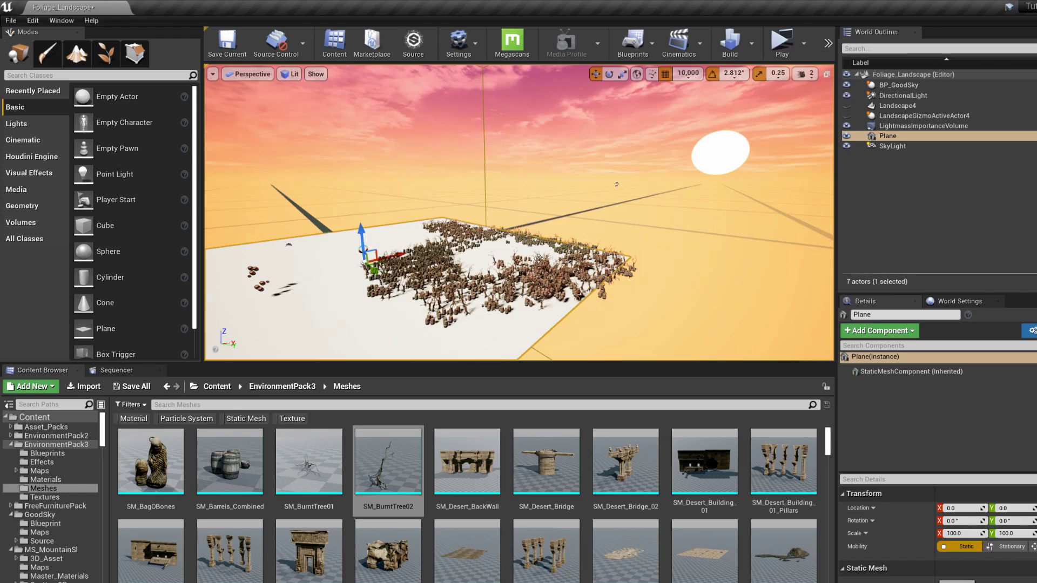
Unhide Landscape4 and erase the burnt trees and barrels from the part of the patch nearest the dunes
{"action": "left_click", "coordinate": [847, 105]}
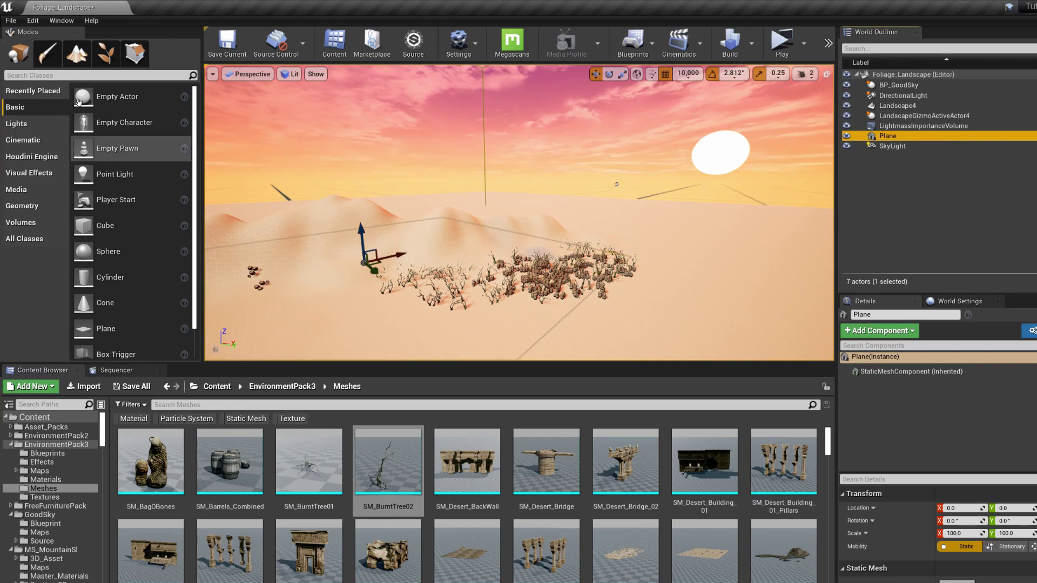
{"action": "left_click", "coordinate": [105, 53]}
{"action": "left_click_drag", "start_coordinate": [425, 304], "coordinate": [548, 275], "text": "shift"}
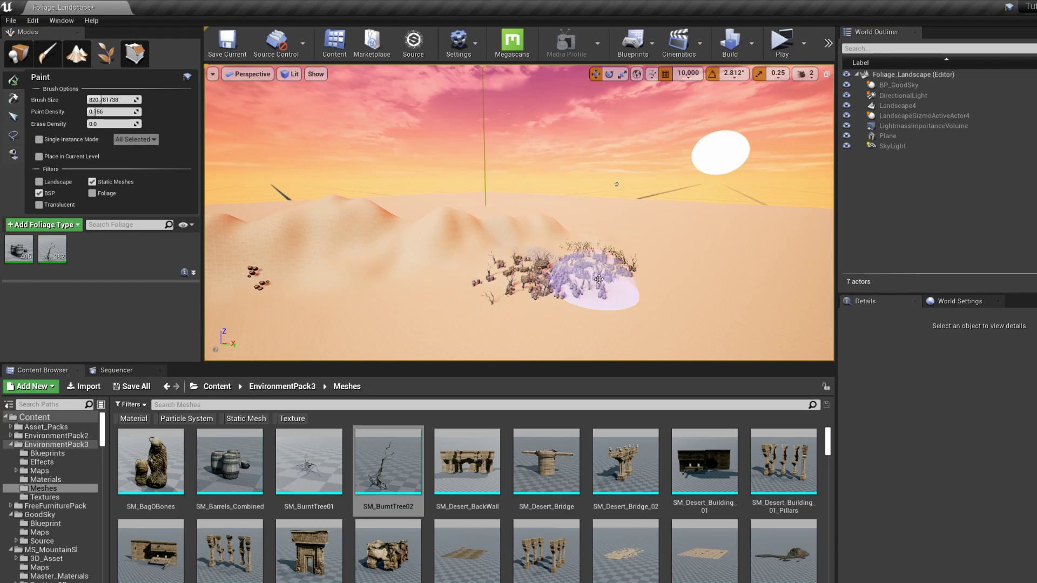
Place a Cube on the sand in front of the foliage patch and move it toward the dunes
{"action": "left_click", "coordinate": [20, 59]}
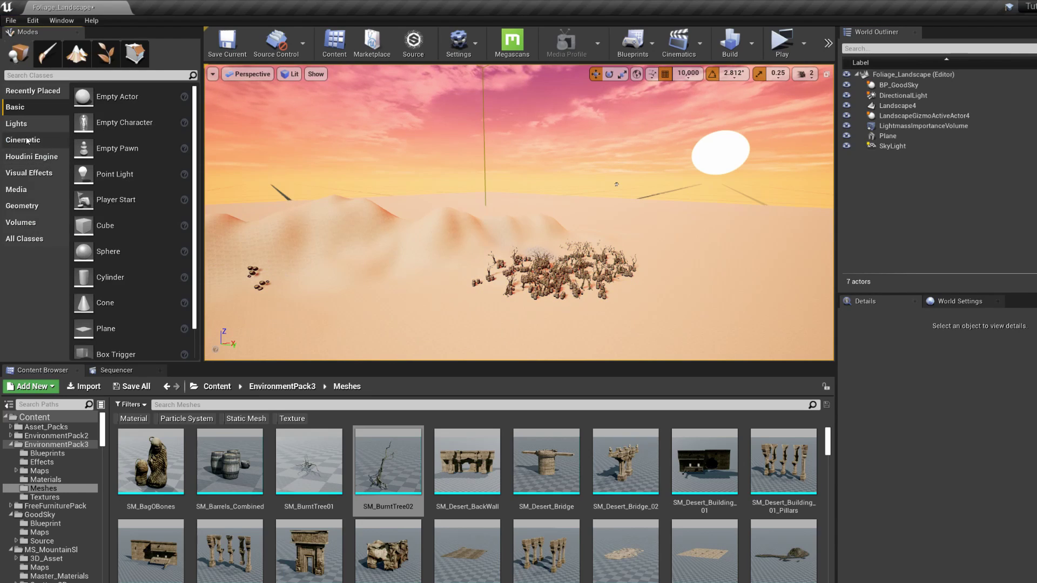
{"action": "left_click_drag", "start_coordinate": [106, 225], "coordinate": [573, 231]}
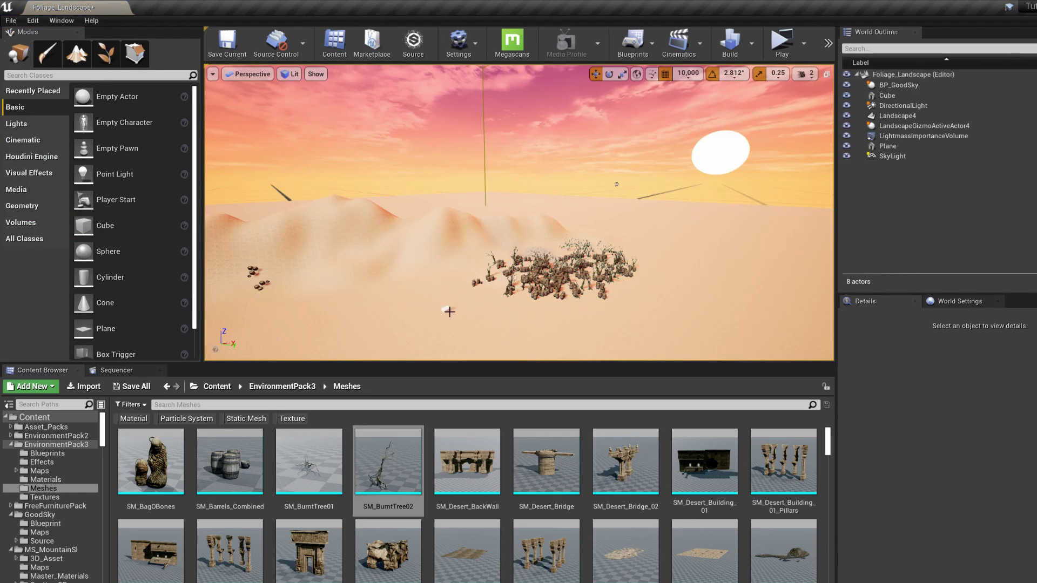
{"action": "left_click_drag", "start_coordinate": [449, 311], "coordinate": [385, 254]}
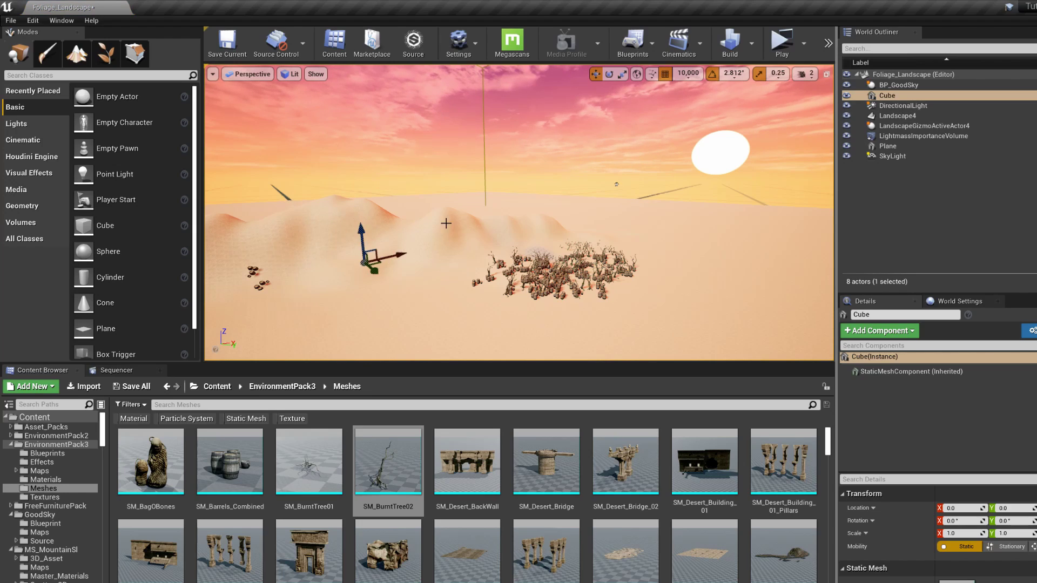
Set the position grid snap size to 1 and move the cube to the near edge of the foliage patch
{"action": "scroll", "coordinate": [916, 557], "scroll_direction": "down", "scroll_amount": 5}
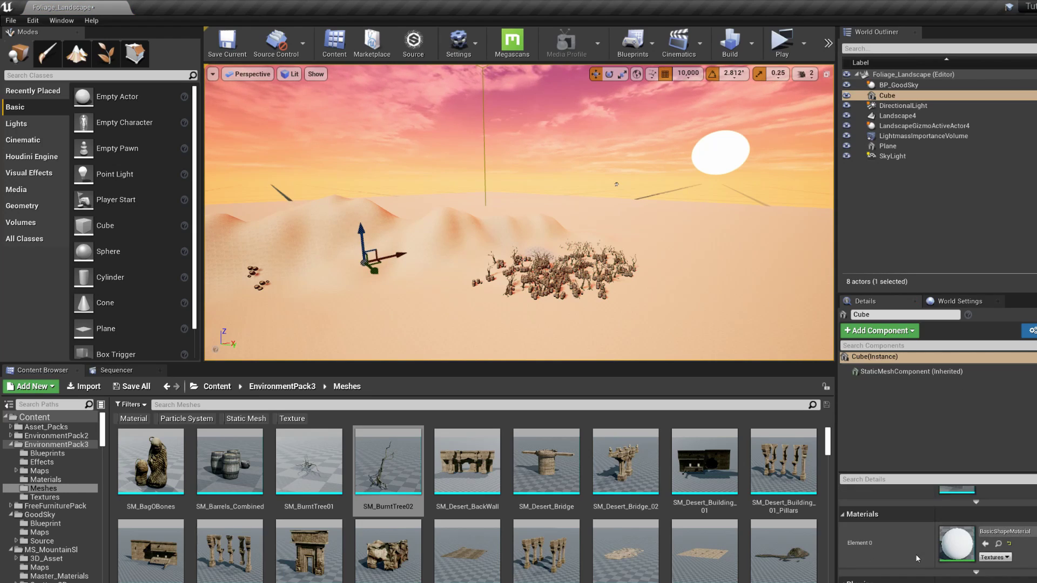
{"action": "scroll", "coordinate": [916, 558], "scroll_direction": "down", "scroll_amount": 5}
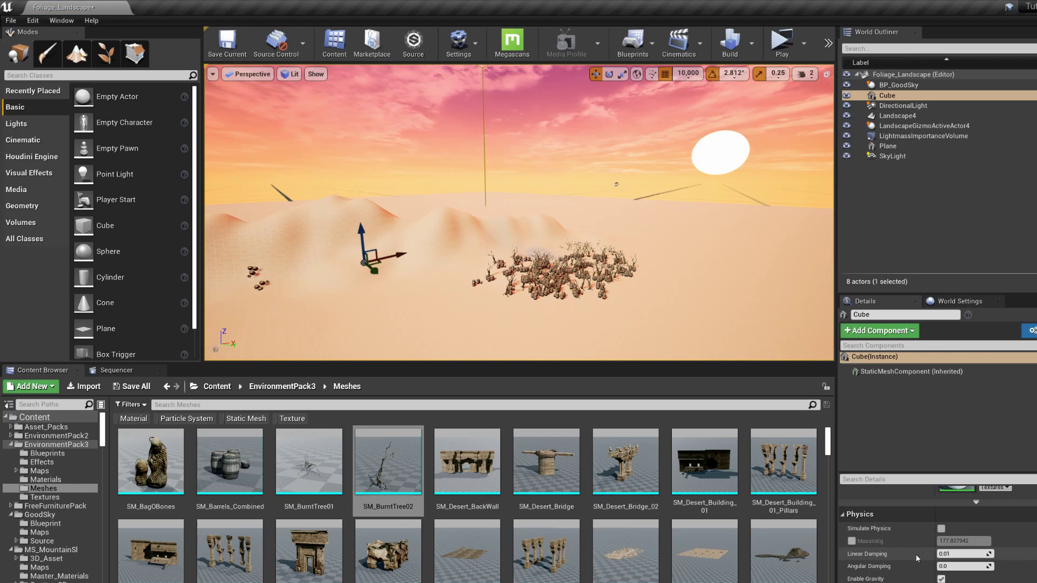
{"action": "left_click", "coordinate": [681, 77]}
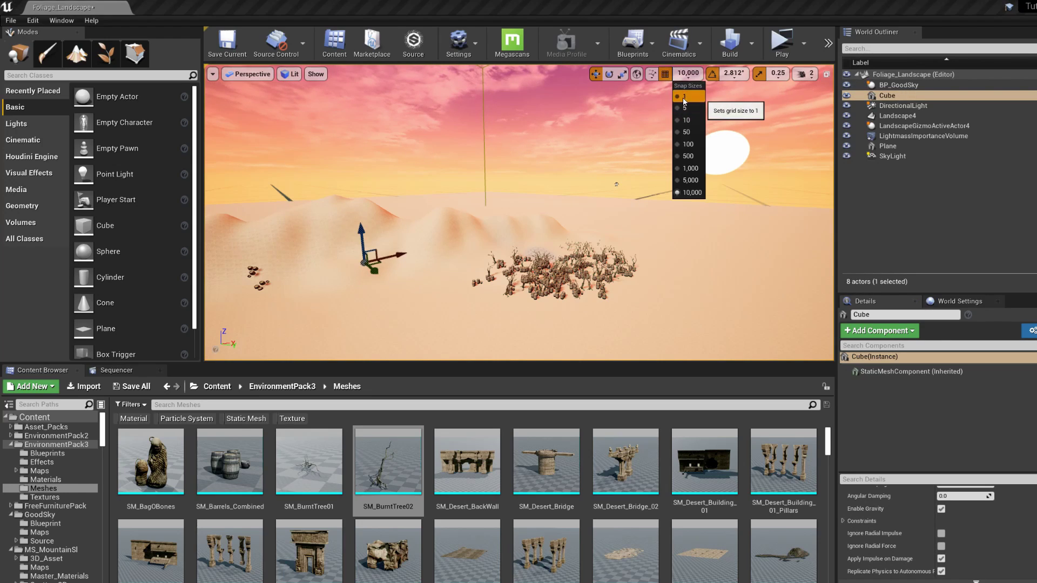
{"action": "left_click", "coordinate": [689, 96]}
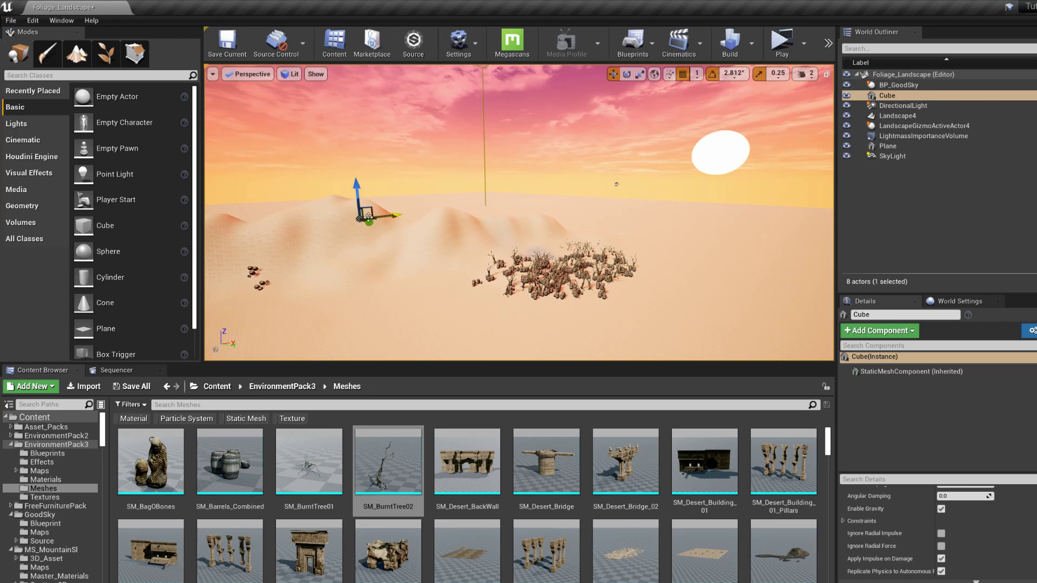
{"action": "mouse_move", "coordinate": [370, 229]}
{"action": "right_mouse_down"}
{"action": "mouse_move", "coordinate": [416, 228]}
{"action": "mouse_move", "coordinate": [368, 226]}
{"action": "right_mouse_up"}
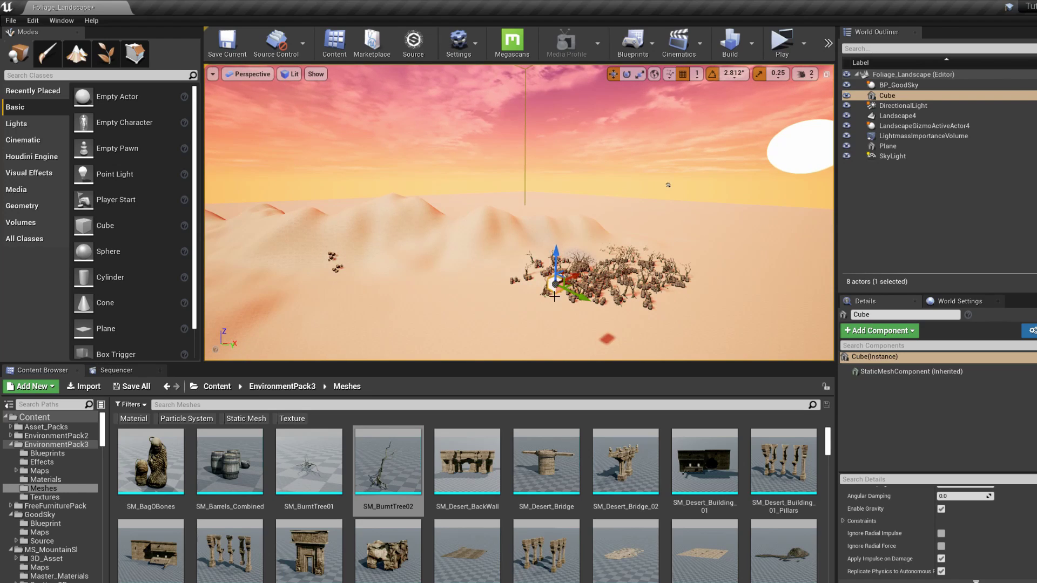
Scale the cube along its Y axis into a long bar beside the foliage patch and select the painted foliage
{"action": "scroll", "coordinate": [554, 296], "scroll_direction": "down", "scroll_amount": 2}
{"action": "key", "text": "e"}
{"action": "key", "text": "r"}
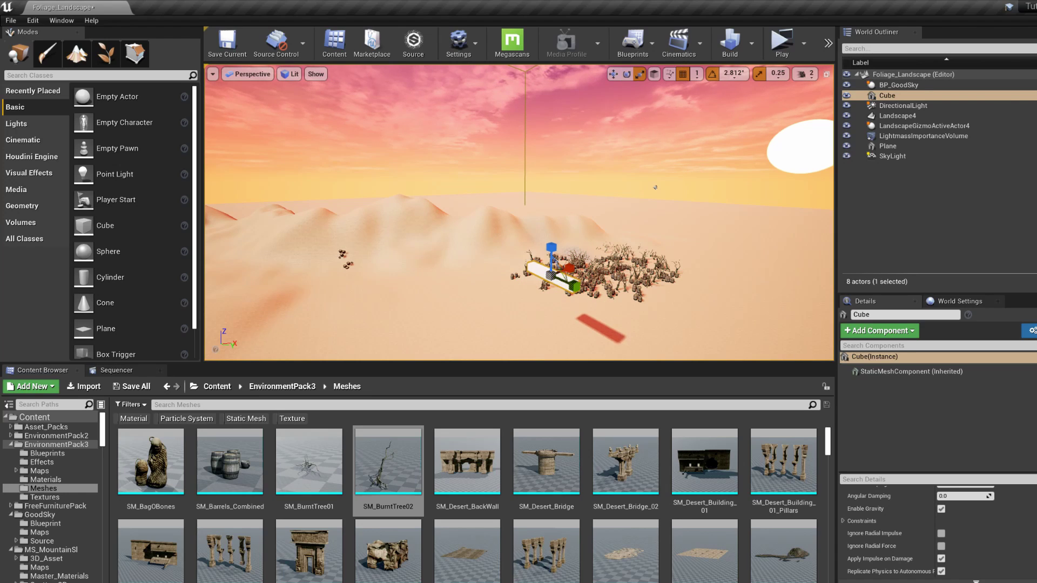
{"action": "left_click", "coordinate": [621, 276]}
{"action": "right_click_drag", "start_coordinate": [621, 275], "coordinate": [567, 281]}
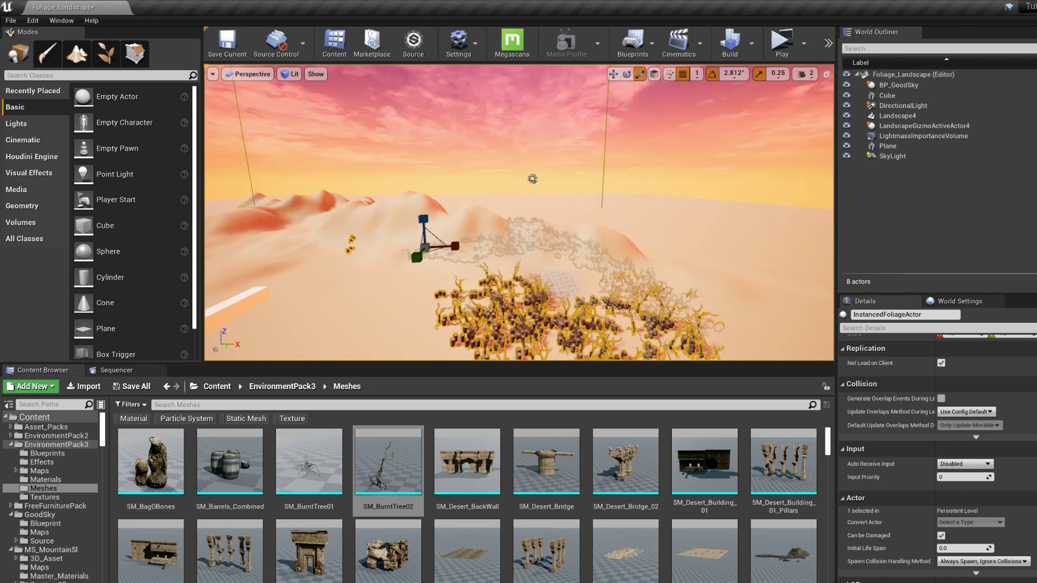
{"action": "left_click_drag", "start_coordinate": [567, 281], "coordinate": [632, 260], "text": "alt"}
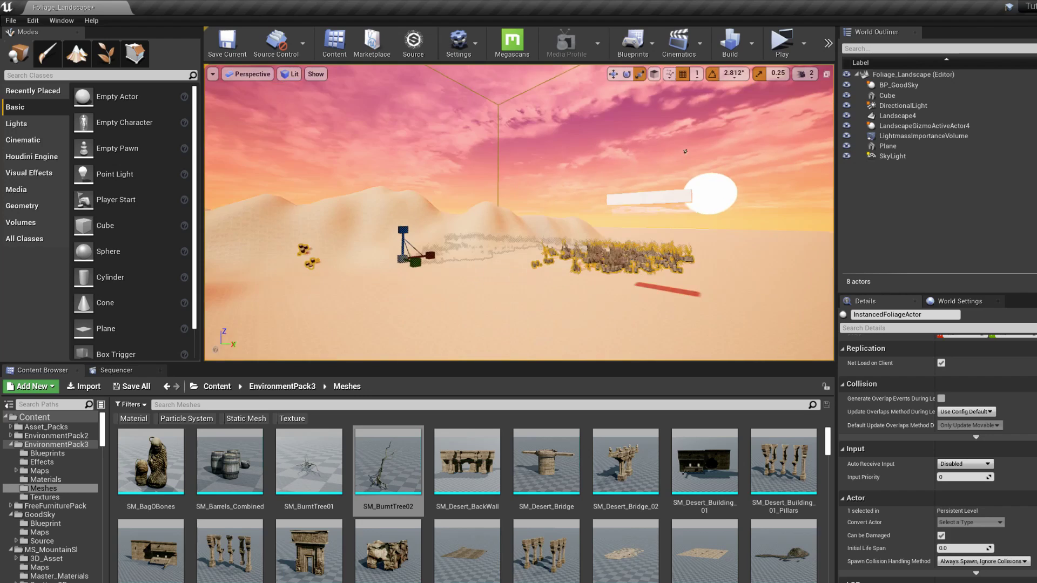
{"action": "right_click_drag", "start_coordinate": [684, 151], "coordinate": [700, 180]}
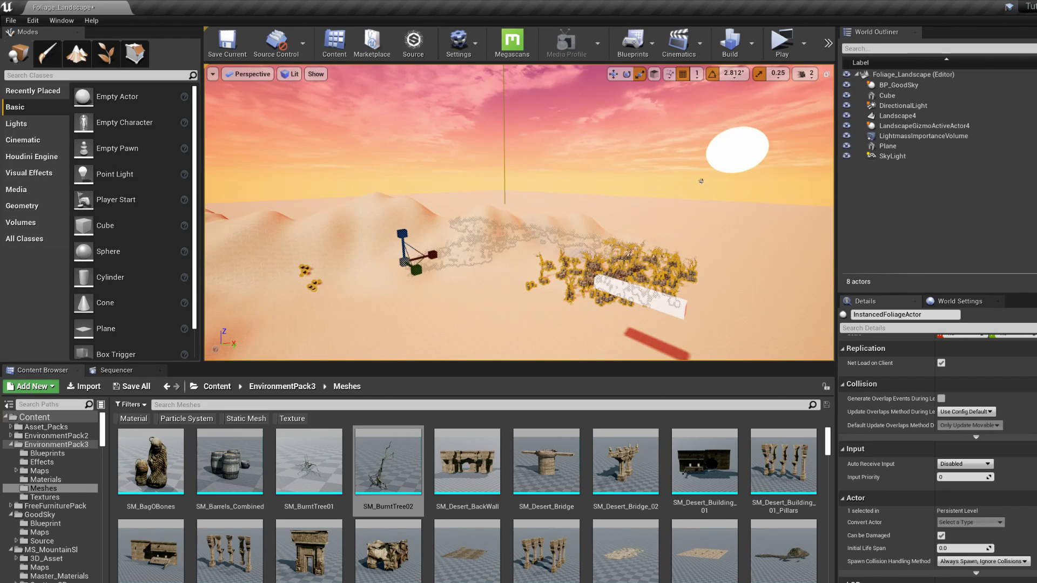
Raise the Plane, together with the foliage painted on it, above the dunes
{"action": "left_click", "coordinate": [889, 146]}
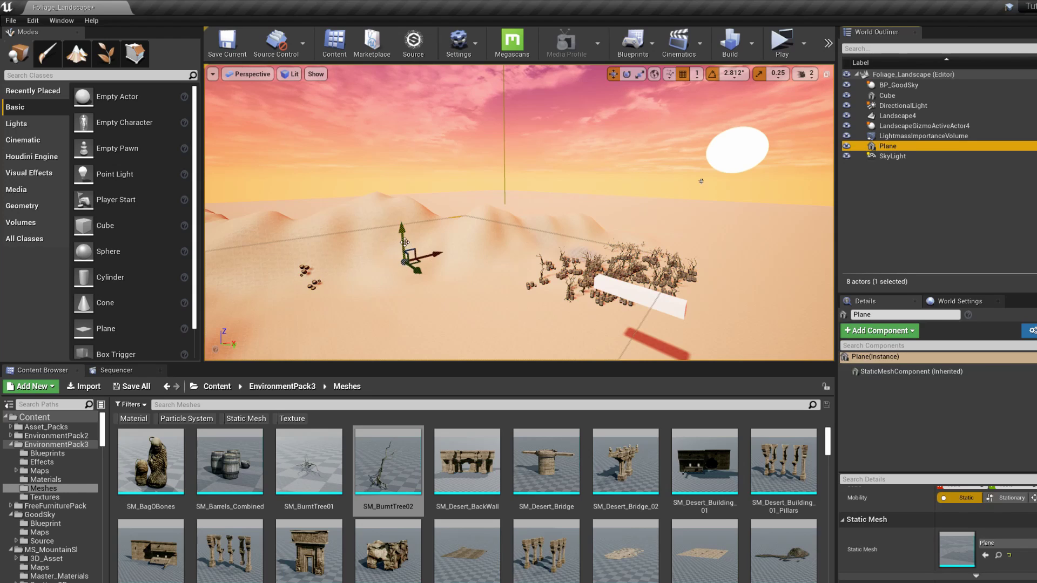
{"action": "left_click_drag", "start_coordinate": [404, 243], "coordinate": [464, 189]}
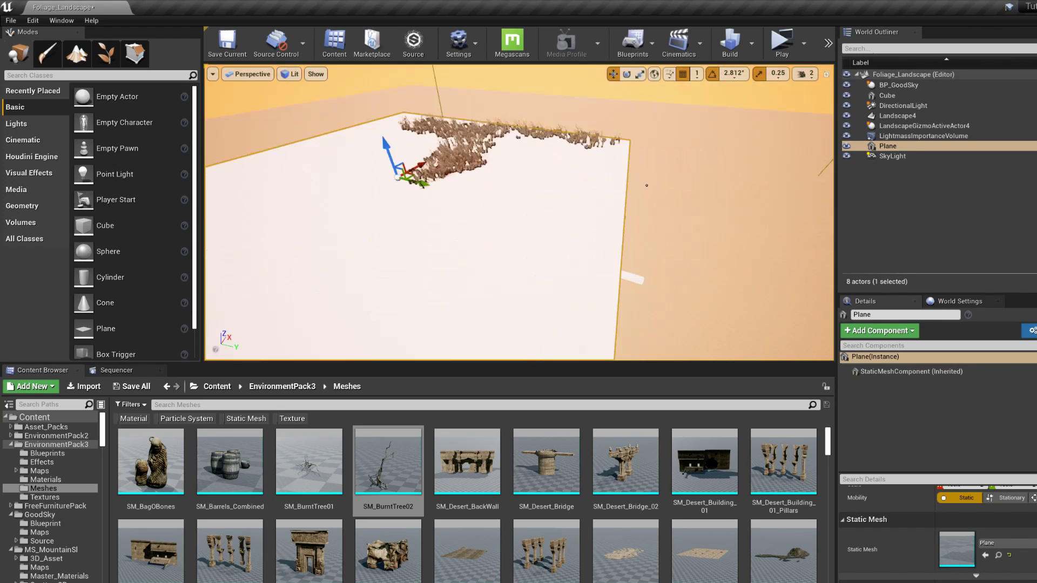
{"action": "left_click_drag", "start_coordinate": [647, 185], "coordinate": [567, 211], "text": "alt"}
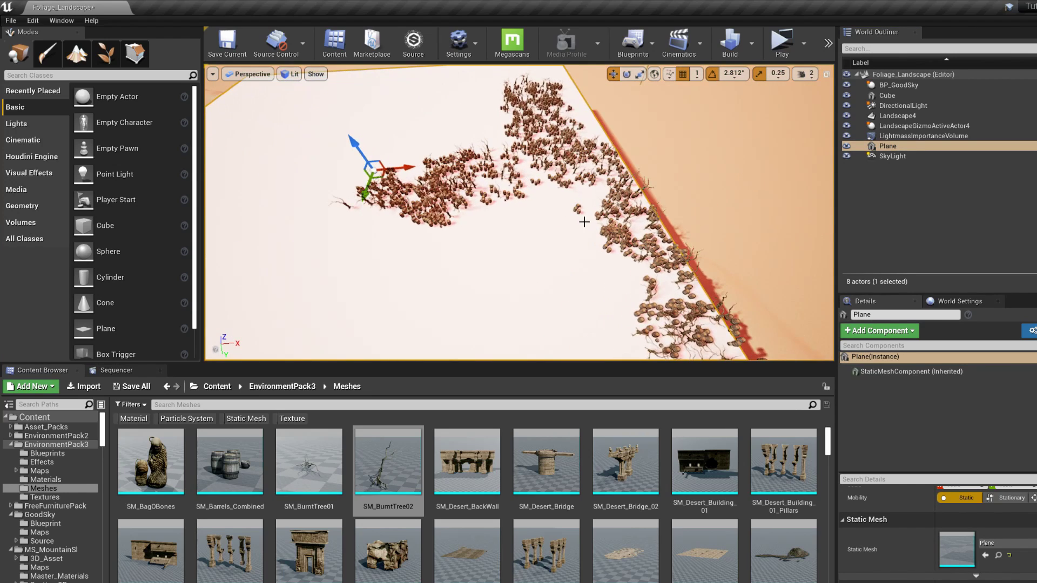
{"action": "right_click_drag", "start_coordinate": [584, 221], "coordinate": [578, 164]}
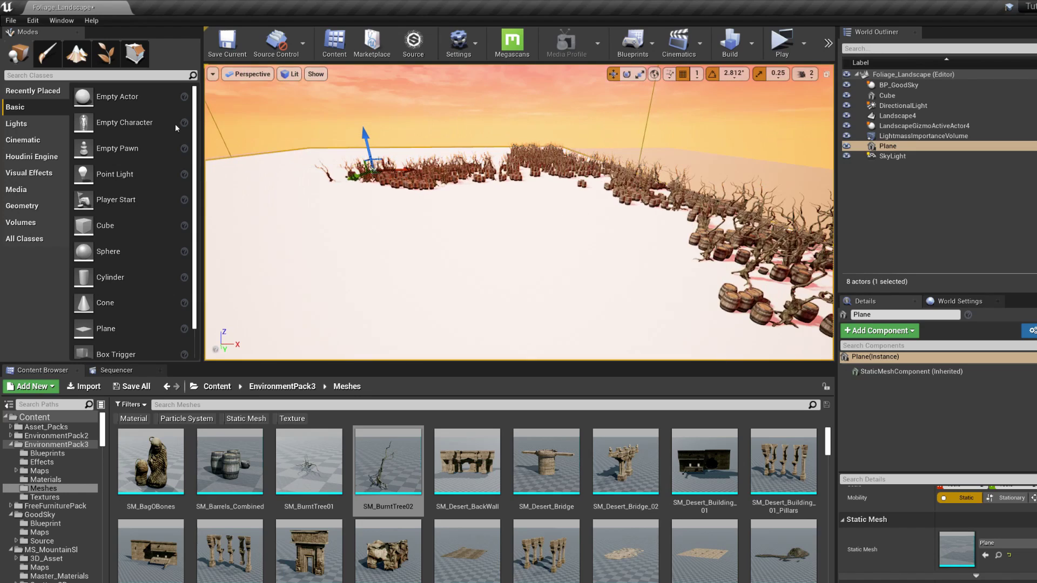
Paint more burnt trees and barrels in foliage mode across the open area of the raised plane, in front of its existing foliage
{"action": "left_click", "coordinate": [106, 53]}
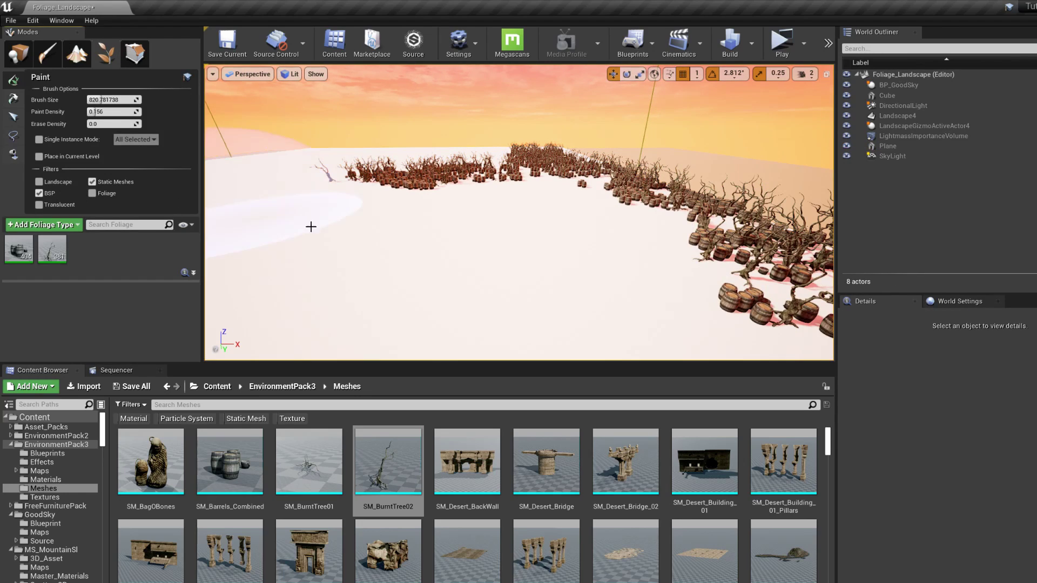
{"action": "right_click_drag", "start_coordinate": [491, 197], "coordinate": [550, 216]}
{"action": "scroll", "coordinate": [551, 216], "scroll_direction": "down", "scroll_amount": 1}
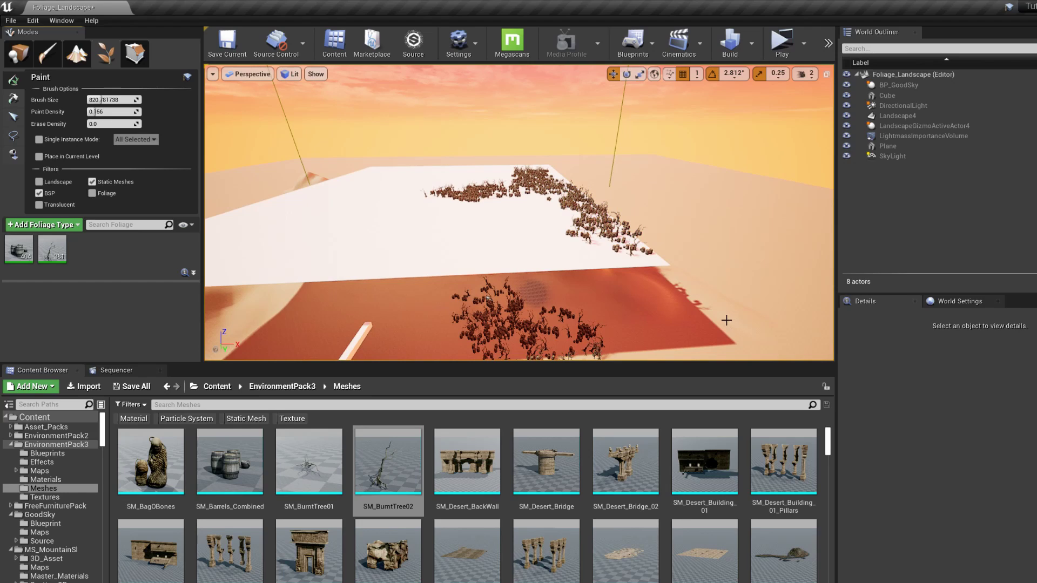
{"action": "mouse_move", "coordinate": [381, 226]}
{"action": "left_mouse_down"}
{"action": "mouse_move", "coordinate": [459, 222]}
{"action": "mouse_move", "coordinate": [585, 323]}
{"action": "left_mouse_up"}
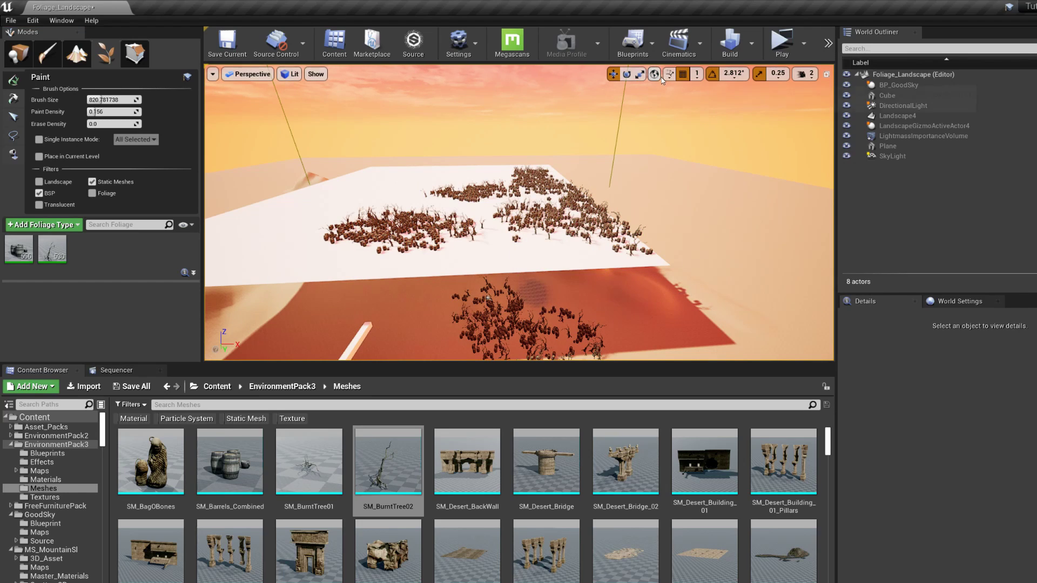
Select the SM_BurntTree02 foliage type, and hide and show the Plane again to inspect the foliage painted on it
{"action": "left_click", "coordinate": [694, 76]}
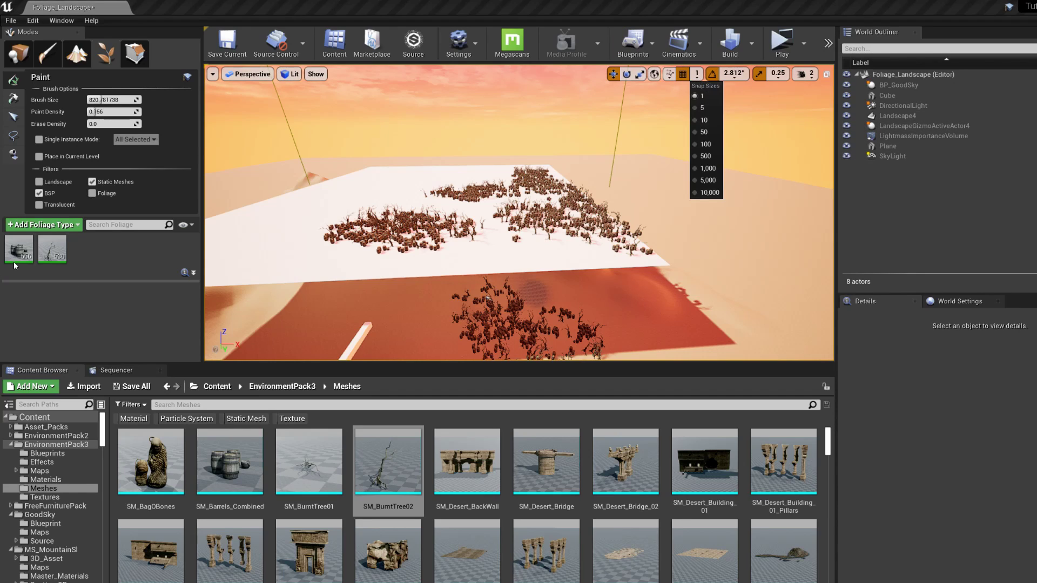
{"action": "left_click", "coordinate": [52, 249]}
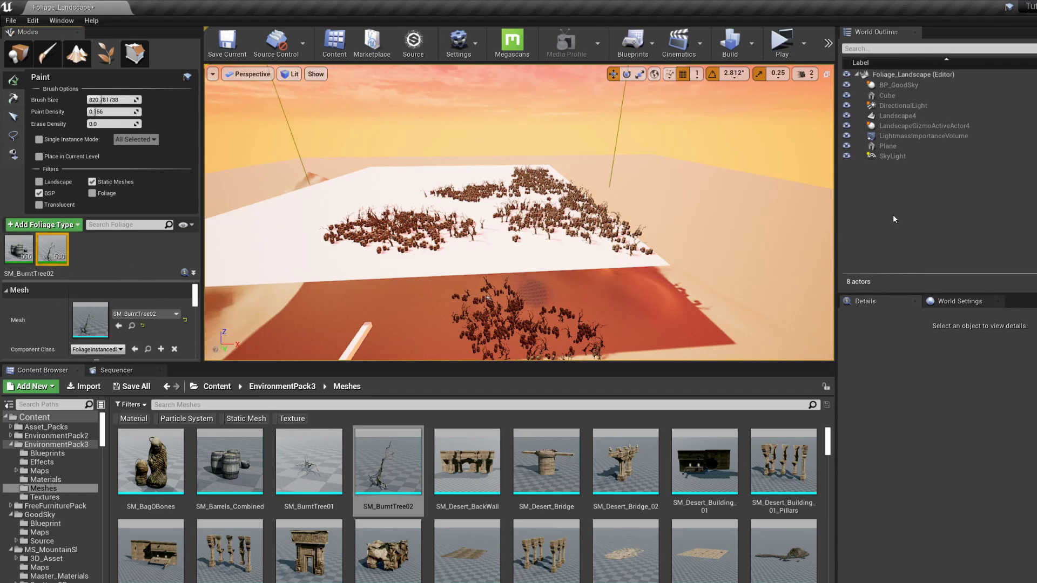
{"action": "left_click", "coordinate": [846, 146]}
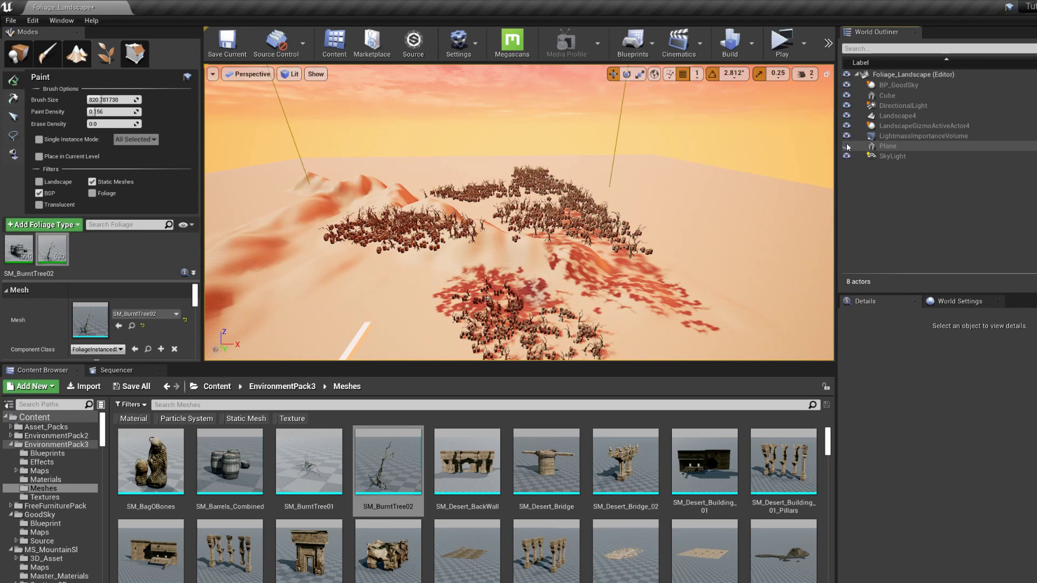
{"action": "left_click", "coordinate": [846, 146]}
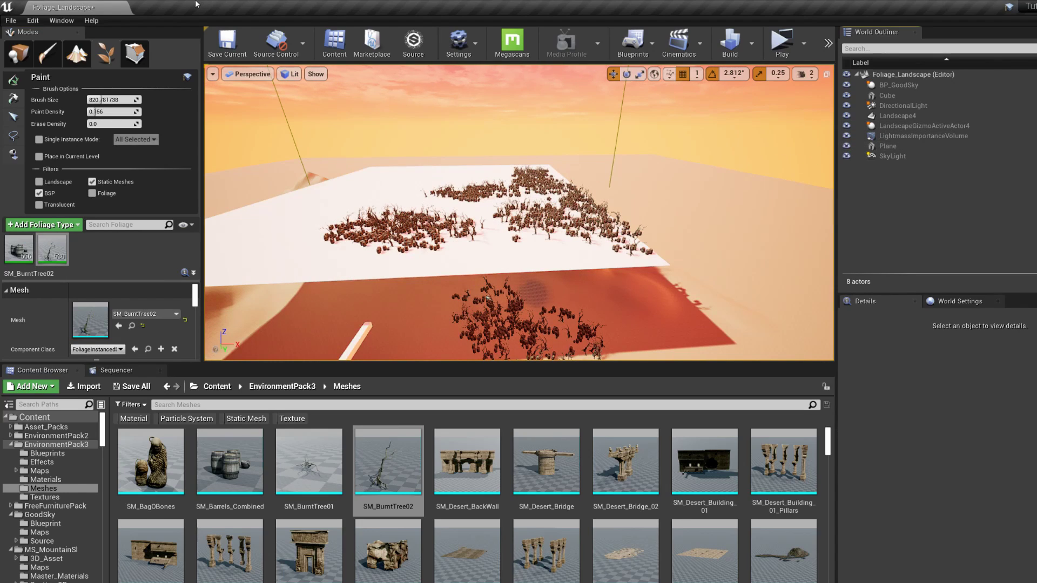